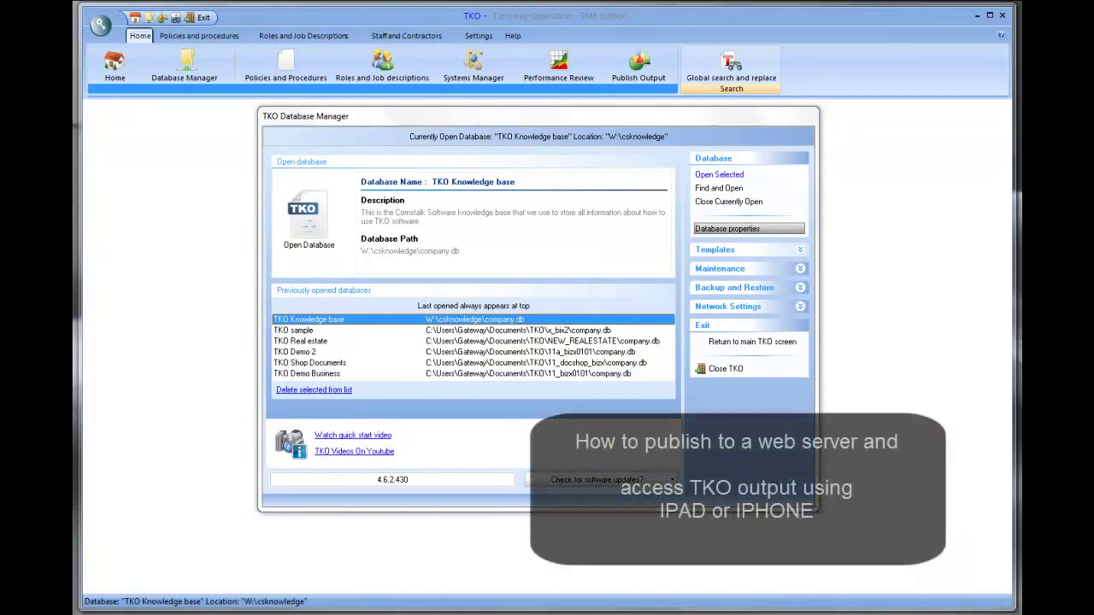
- Open the TKO Knowledge base and show only tagged Policies and procedures records
{"action": "left_click", "coordinate": [324, 208]}
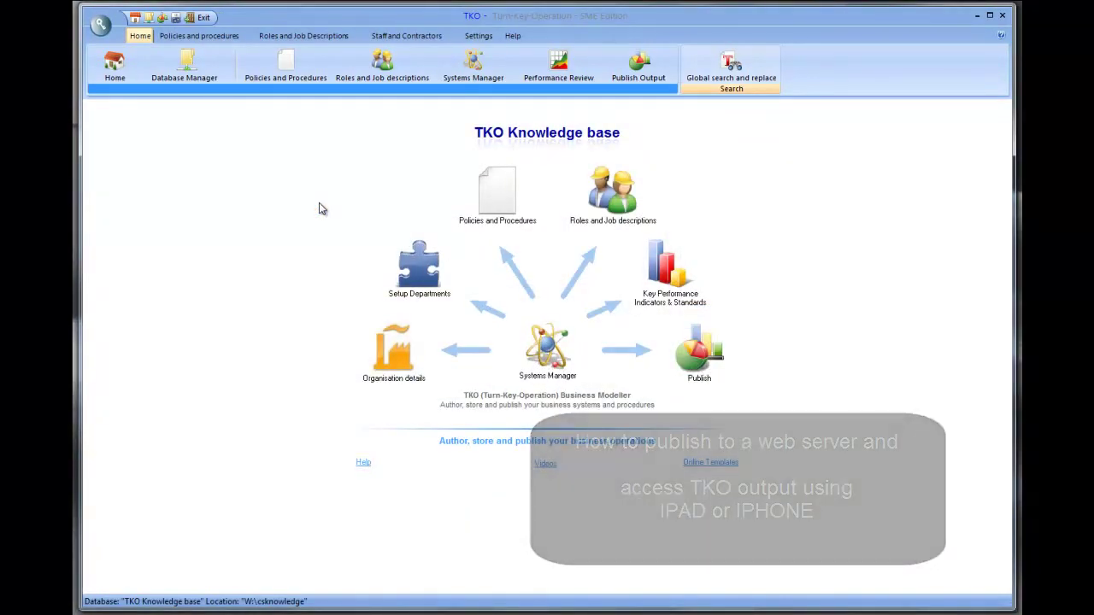
{"action": "left_click", "coordinate": [220, 39]}
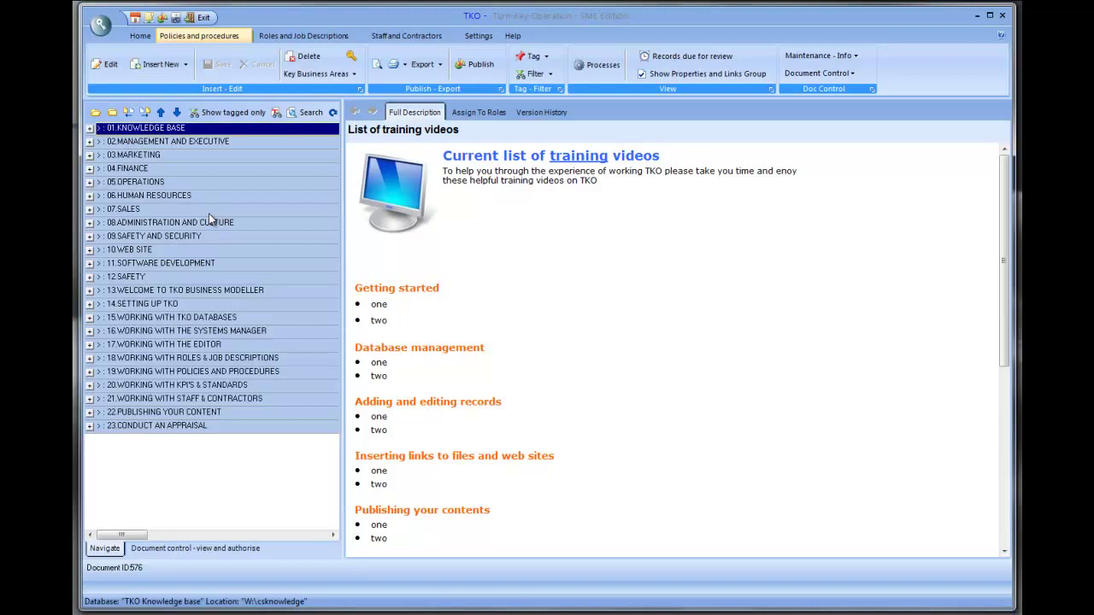
{"action": "left_click", "coordinate": [226, 113]}
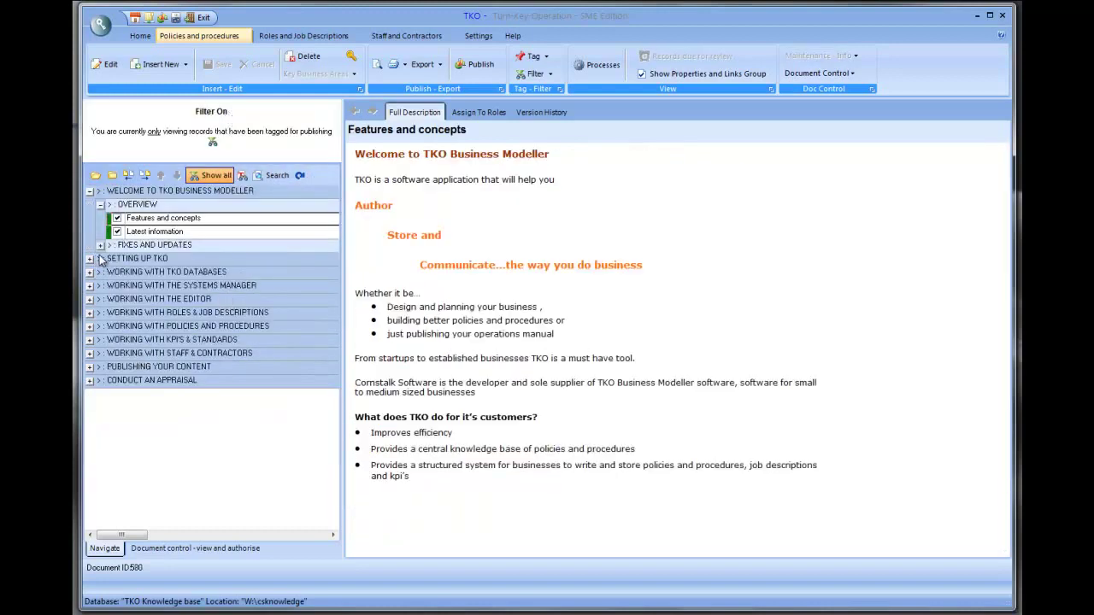
- Read the Setting Up TKO, Getting Updates and What's New topics
{"action": "left_click", "coordinate": [89, 258]}
{"action": "left_click", "coordinate": [145, 286]}
{"action": "left_click", "coordinate": [154, 299]}
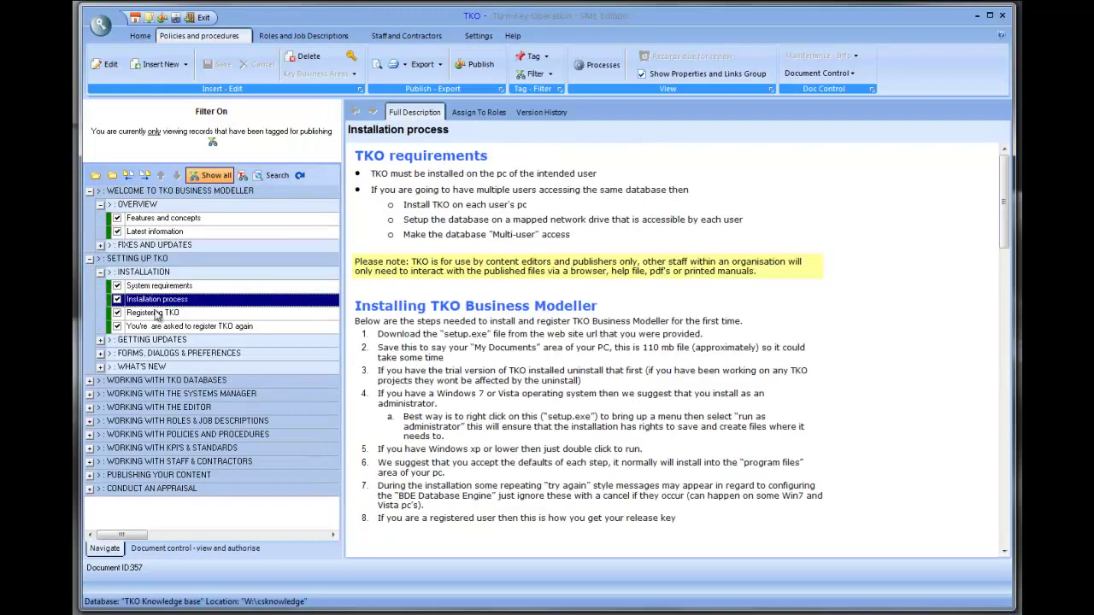
{"action": "left_click", "coordinate": [154, 313]}
{"action": "left_click", "coordinate": [169, 327]}
{"action": "left_click", "coordinate": [100, 340]}
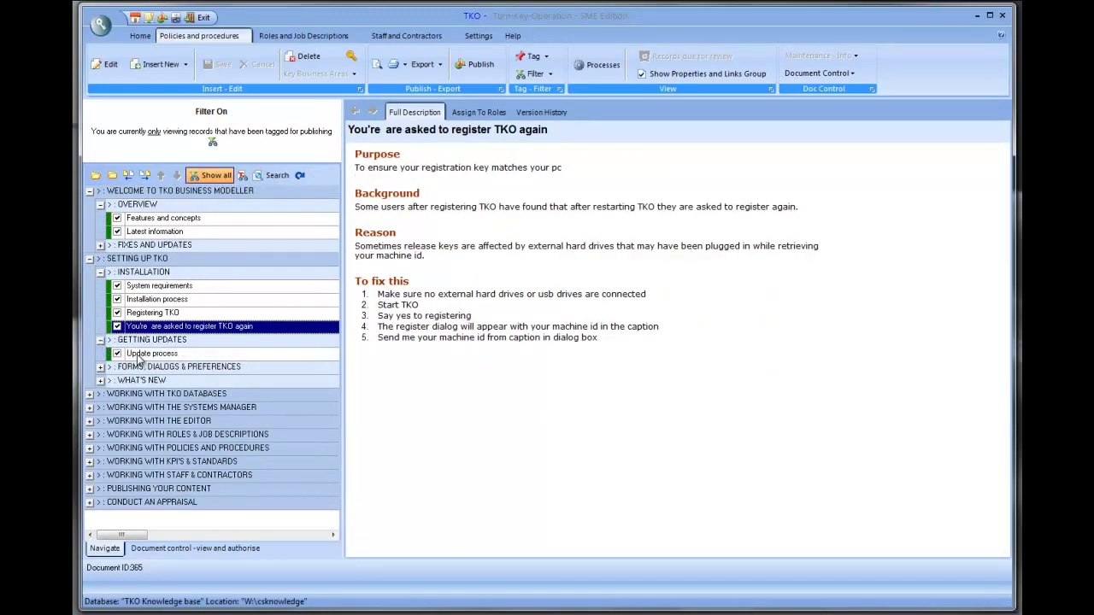
{"action": "left_click", "coordinate": [139, 354]}
{"action": "left_click", "coordinate": [100, 380]}
{"action": "left_click", "coordinate": [157, 394]}
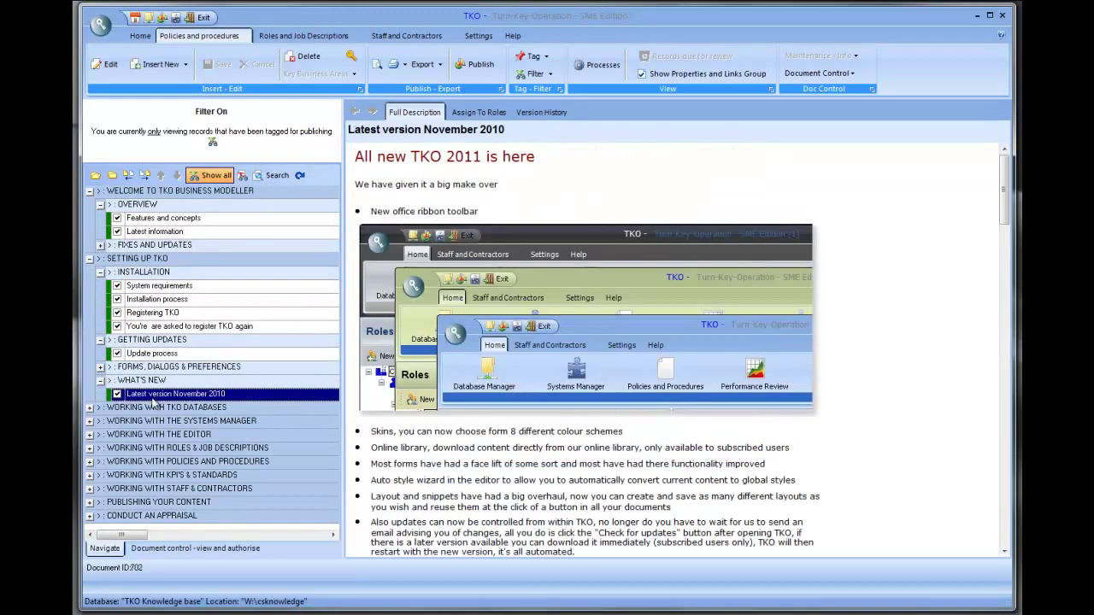
- Read the Working with TKO databases topics through Setup for multi-user database access
{"action": "left_click", "coordinate": [90, 408]}
{"action": "left_click", "coordinate": [100, 421]}
{"action": "left_click", "coordinate": [145, 435]}
{"action": "left_click", "coordinate": [167, 463]}
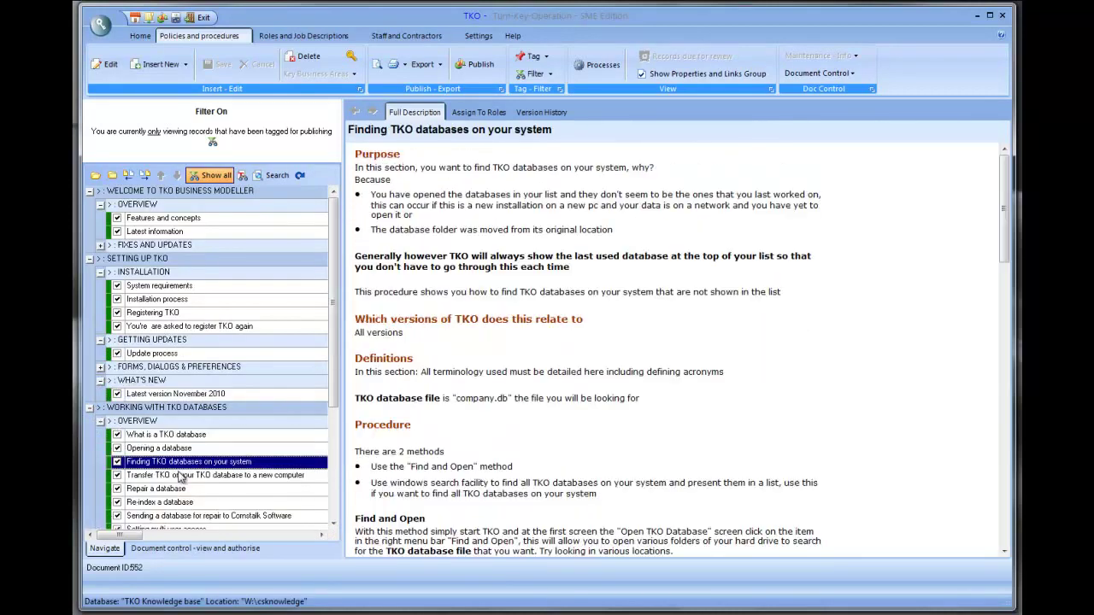
{"action": "left_click", "coordinate": [180, 475]}
{"action": "scroll", "coordinate": [179, 477], "scroll_direction": "down", "scroll_amount": 3}
{"action": "left_click", "coordinate": [177, 382]}
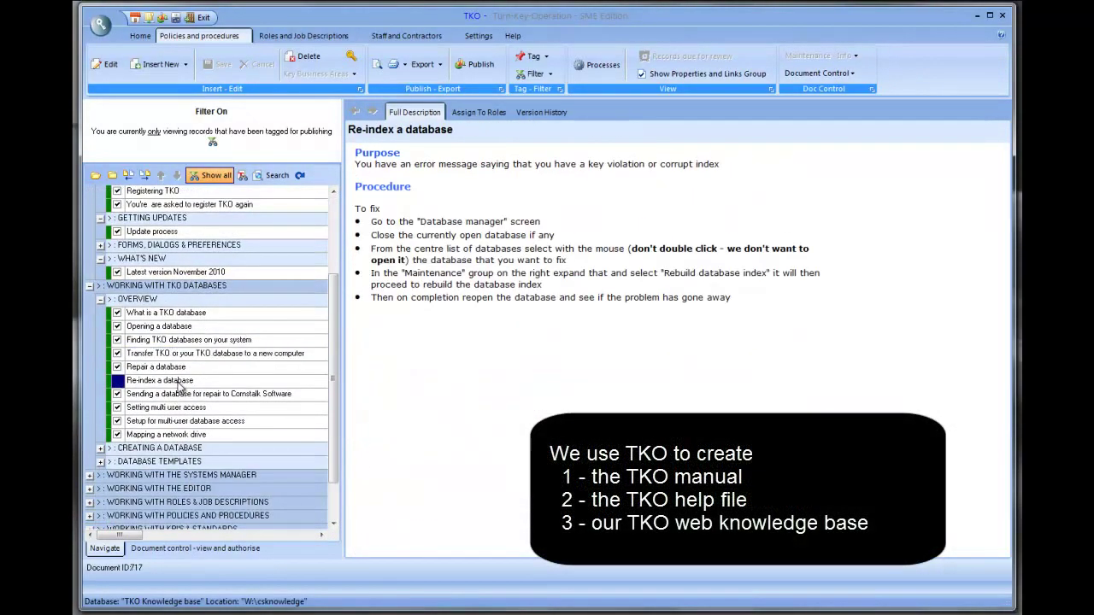
{"action": "left_click", "coordinate": [171, 421]}
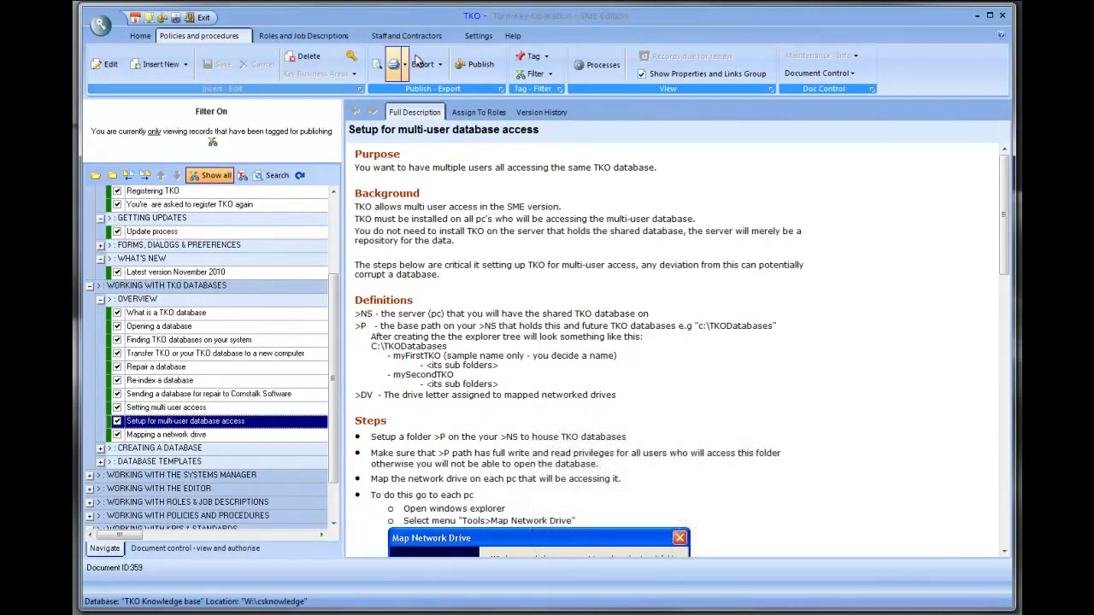
- Set a Web Pages HTML build that applies the search engine and uploads output by FTP
{"action": "left_click", "coordinate": [476, 68]}
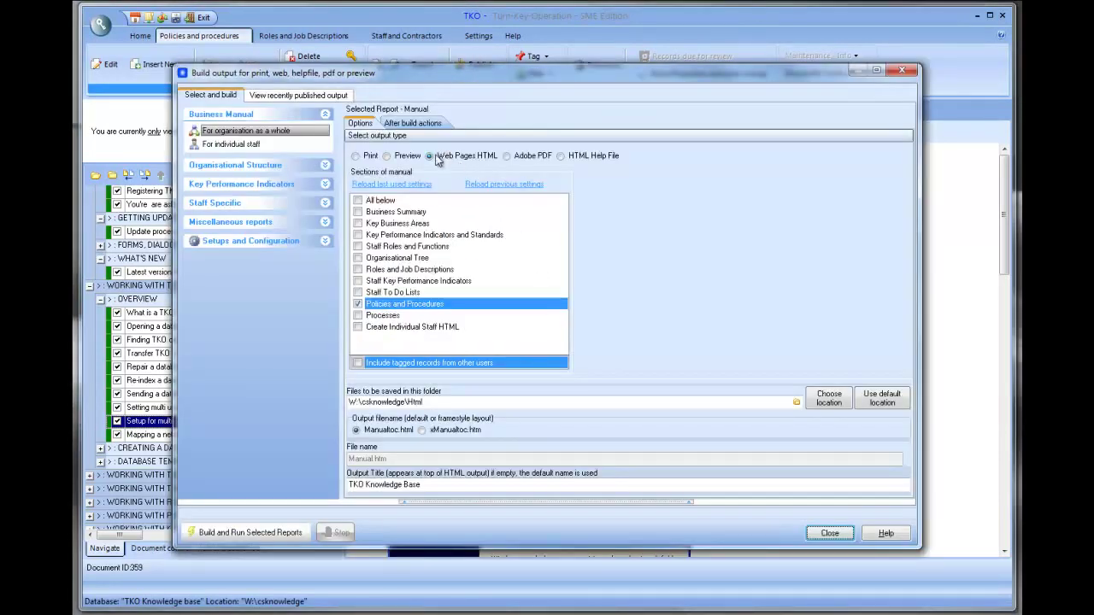
{"action": "left_click", "coordinate": [357, 306]}
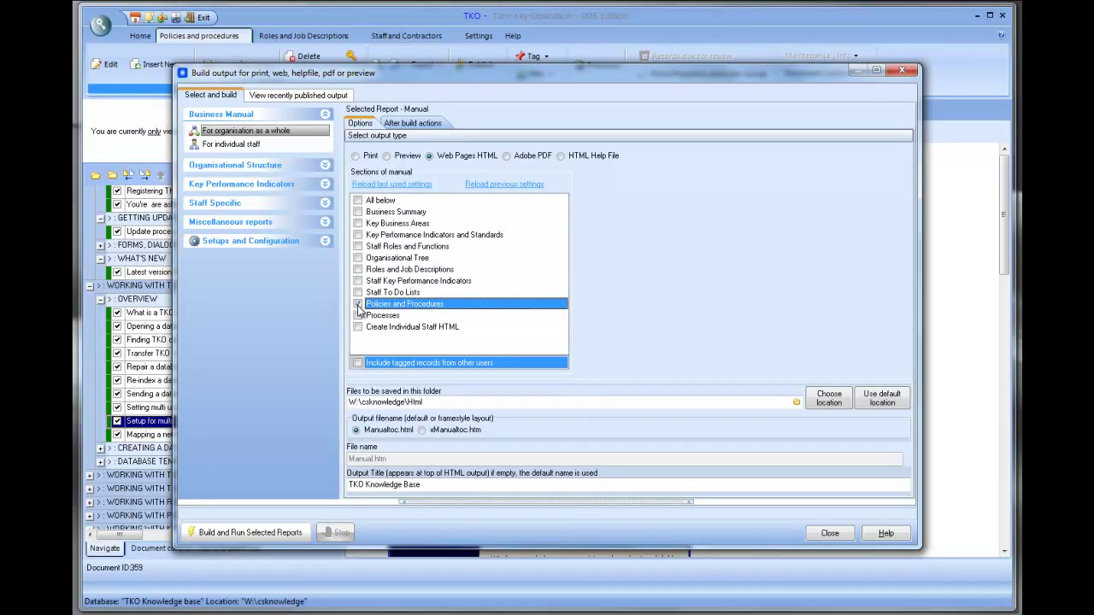
{"action": "left_click", "coordinate": [419, 125]}
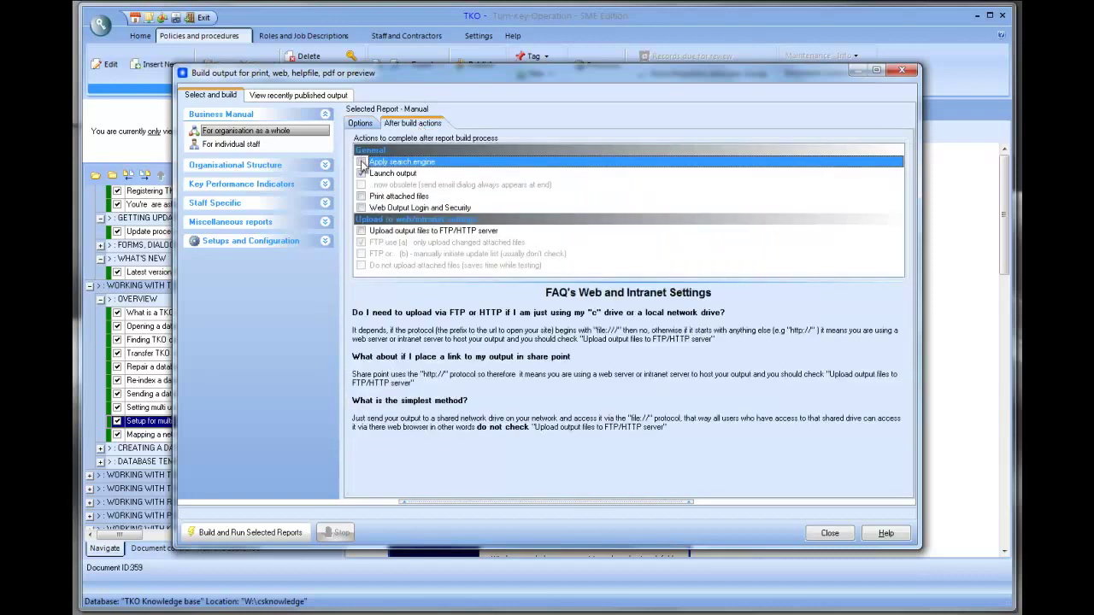
{"action": "left_click", "coordinate": [362, 164]}
{"action": "left_click", "coordinate": [362, 232]}
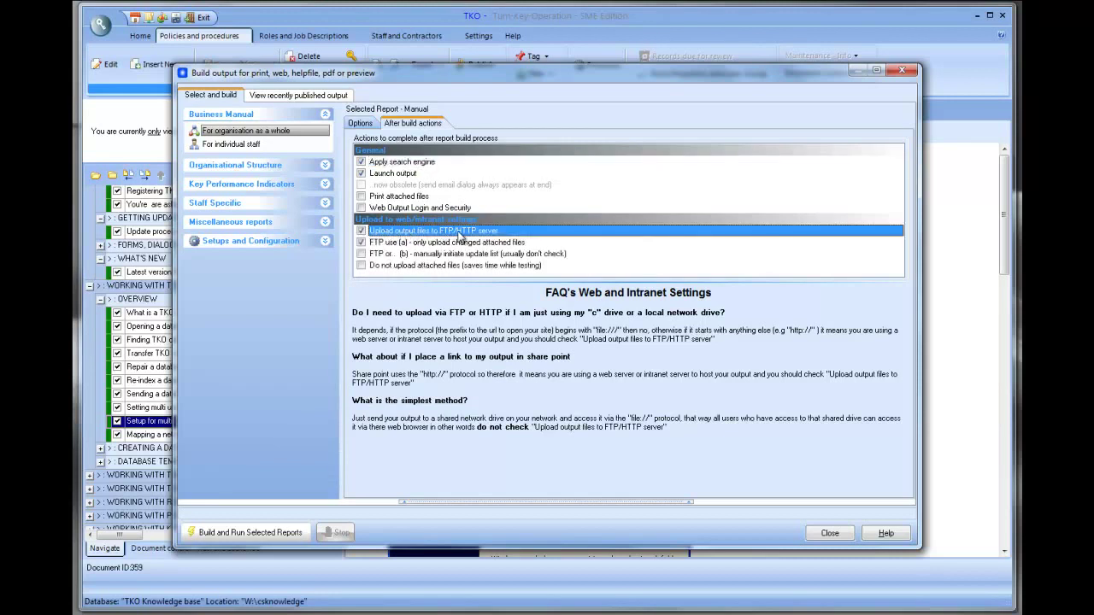
{"action": "left_click", "coordinate": [359, 124]}
{"action": "left_click", "coordinate": [254, 243]}
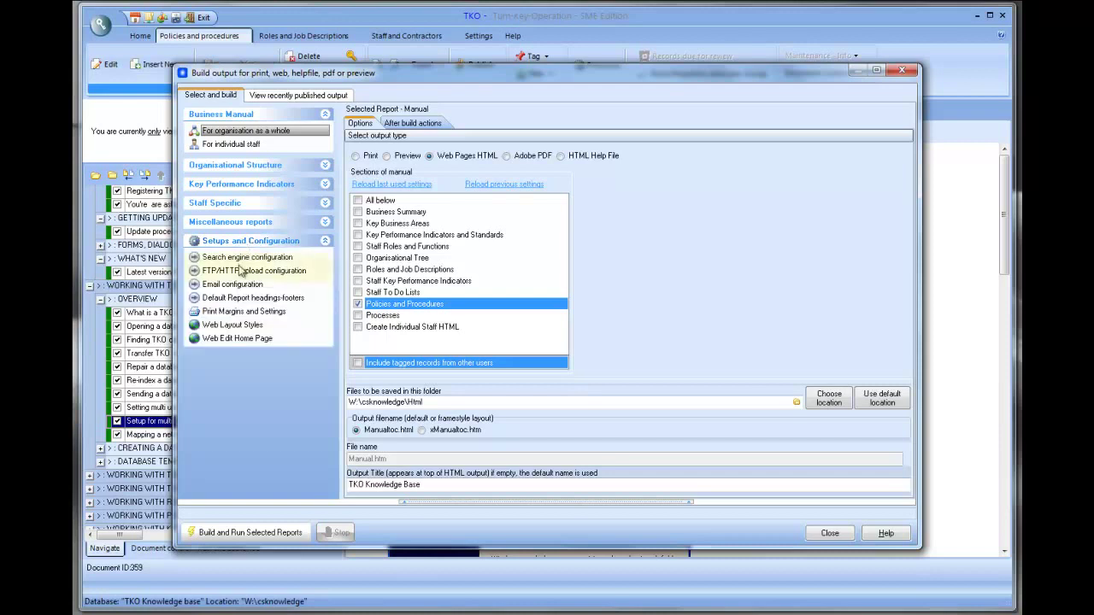
- Edit the host name and directory address in the FTP/HTTP upload configuration
{"action": "left_click", "coordinate": [241, 272]}
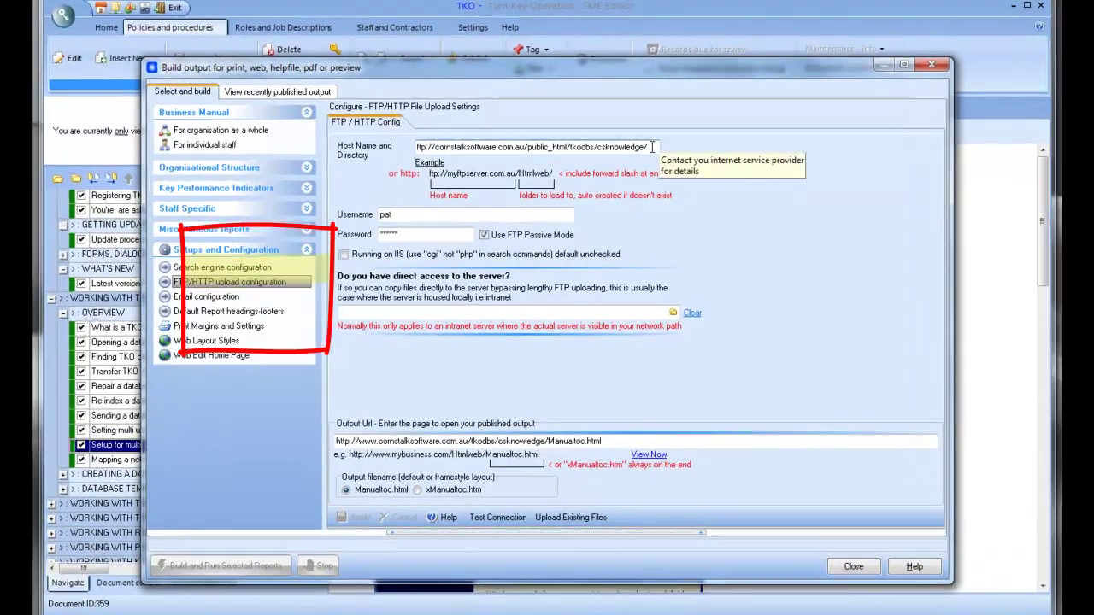
{"action": "left_click_drag", "start_coordinate": [651, 145], "coordinate": [347, 180]}
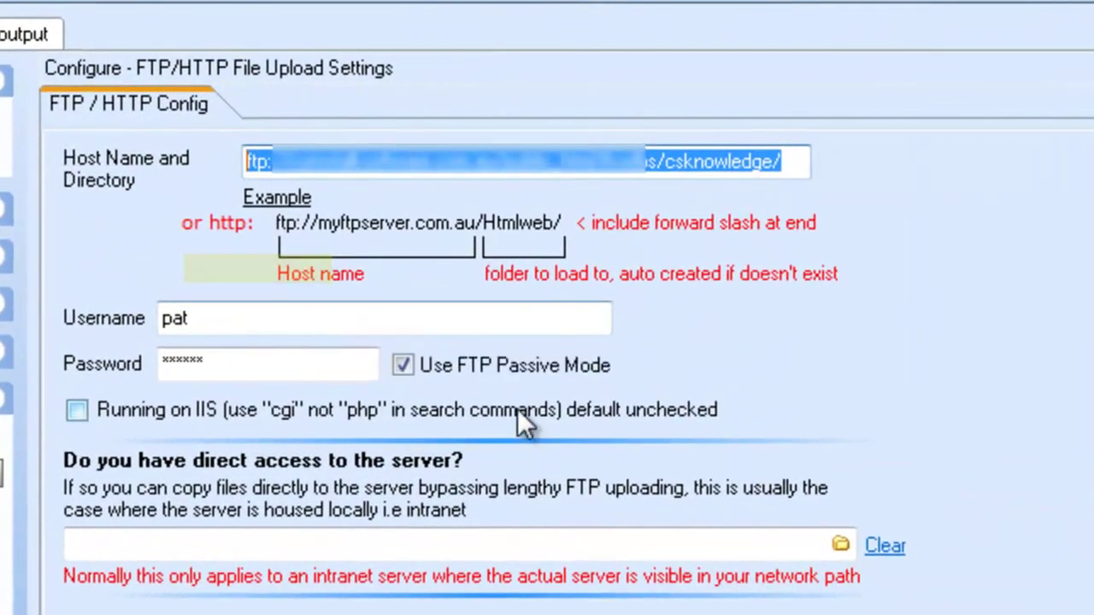
{"action": "mouse_move", "coordinate": [518, 410]}
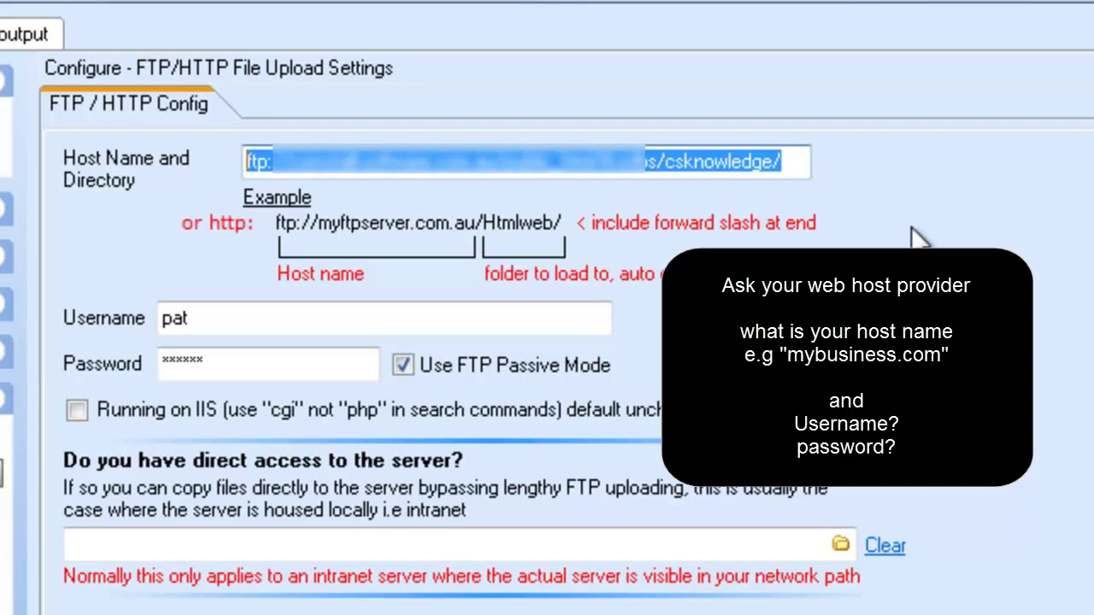
{"action": "left_click", "coordinate": [788, 161]}
{"action": "left_click_drag", "start_coordinate": [788, 161], "coordinate": [246, 162]}
{"action": "left_click", "coordinate": [783, 162]}
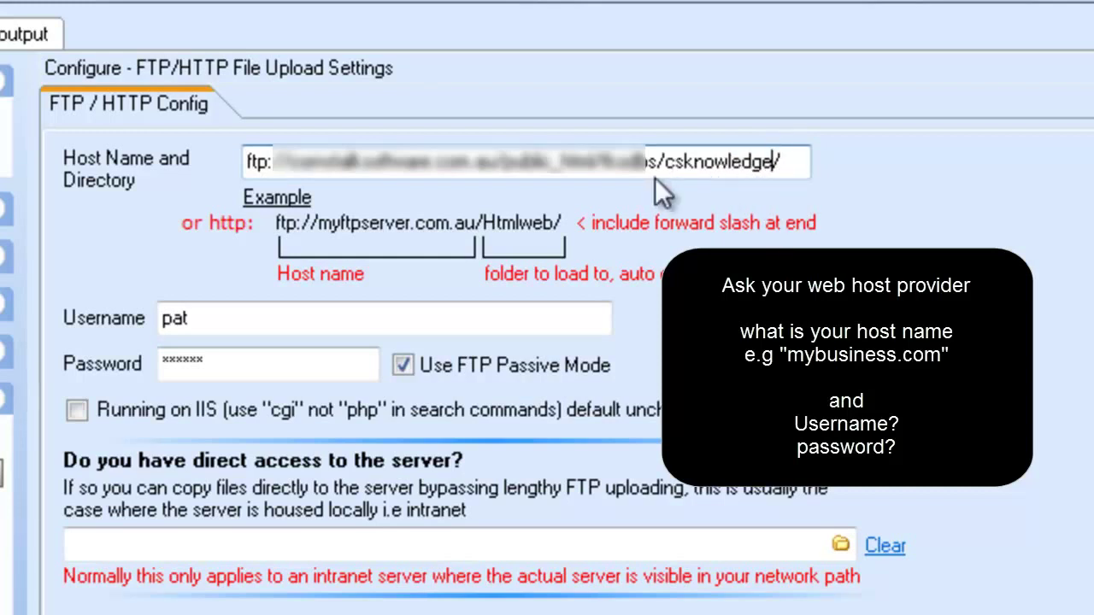
{"action": "left_click", "coordinate": [771, 166]}
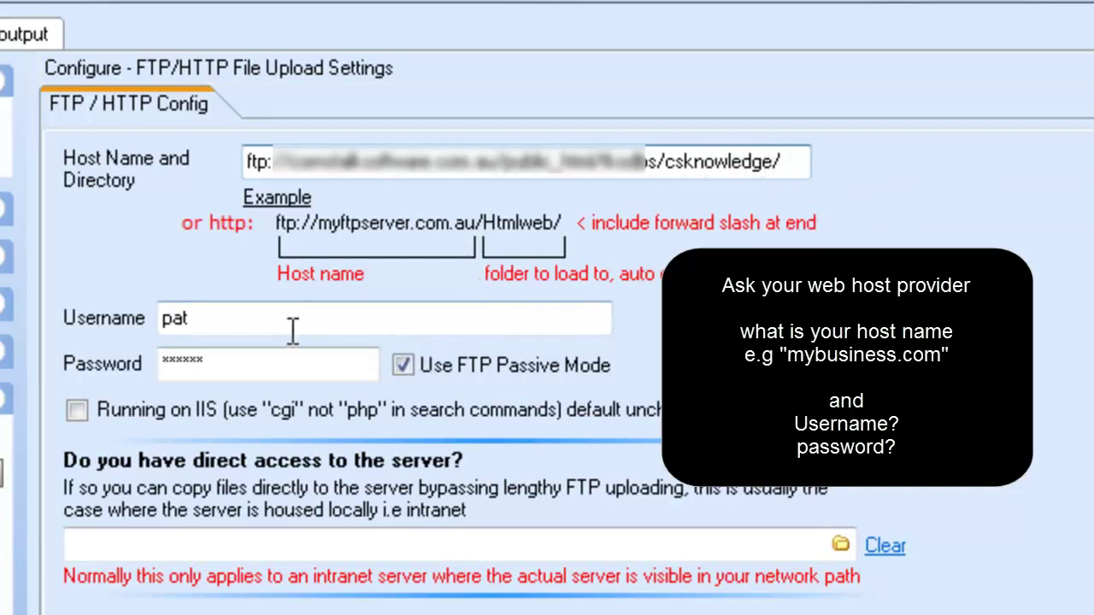
- Select the FTP username and password entries to fill in the login details
{"action": "mouse_move", "coordinate": [266, 328]}
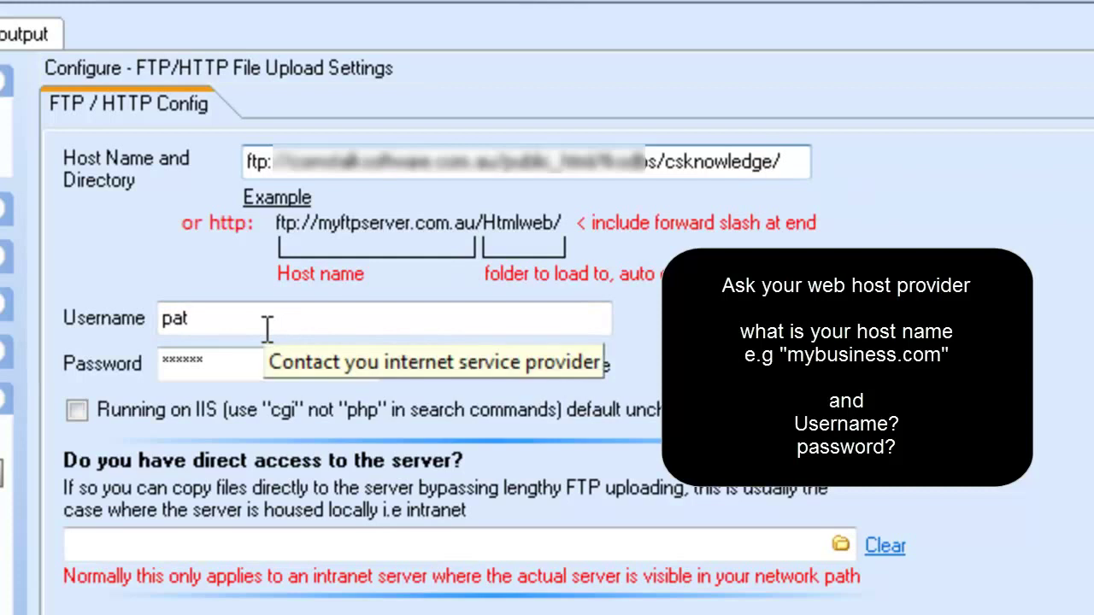
{"action": "double_click", "coordinate": [178, 320]}
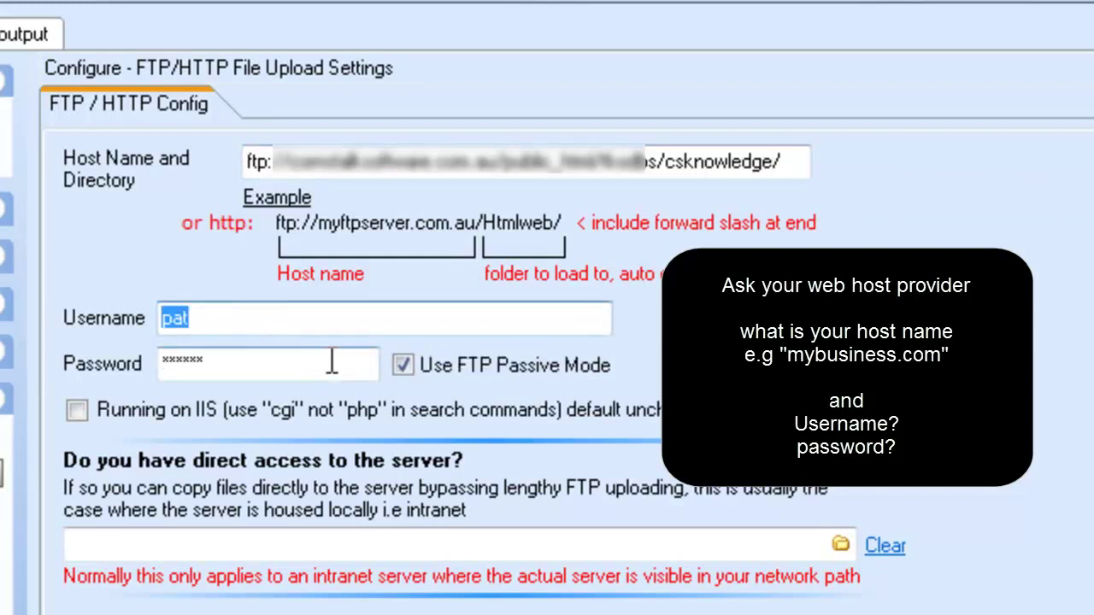
{"action": "double_click", "coordinate": [256, 362]}
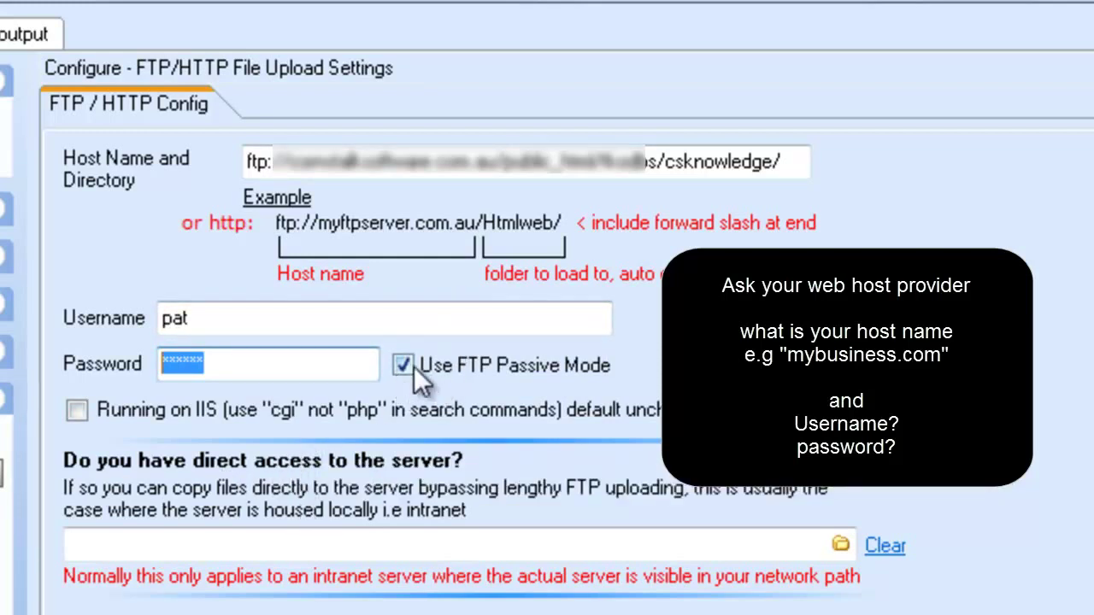
{"action": "mouse_move", "coordinate": [407, 373]}
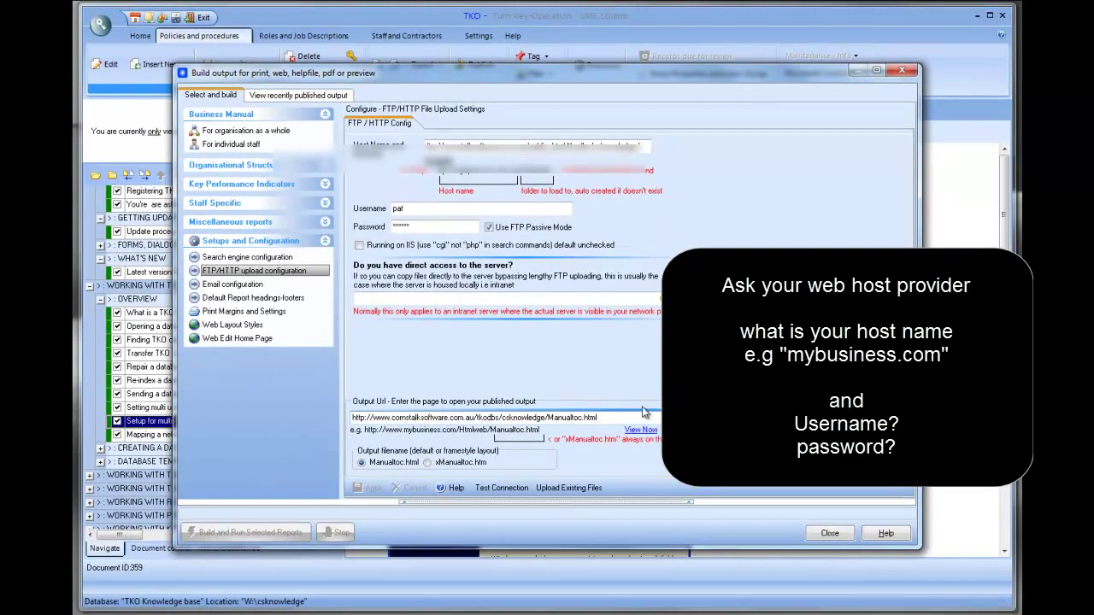
- Enable Upload output files to FTP/HTTP server for the organisation-wide manual
{"action": "left_click_drag", "start_coordinate": [598, 417], "coordinate": [282, 418]}
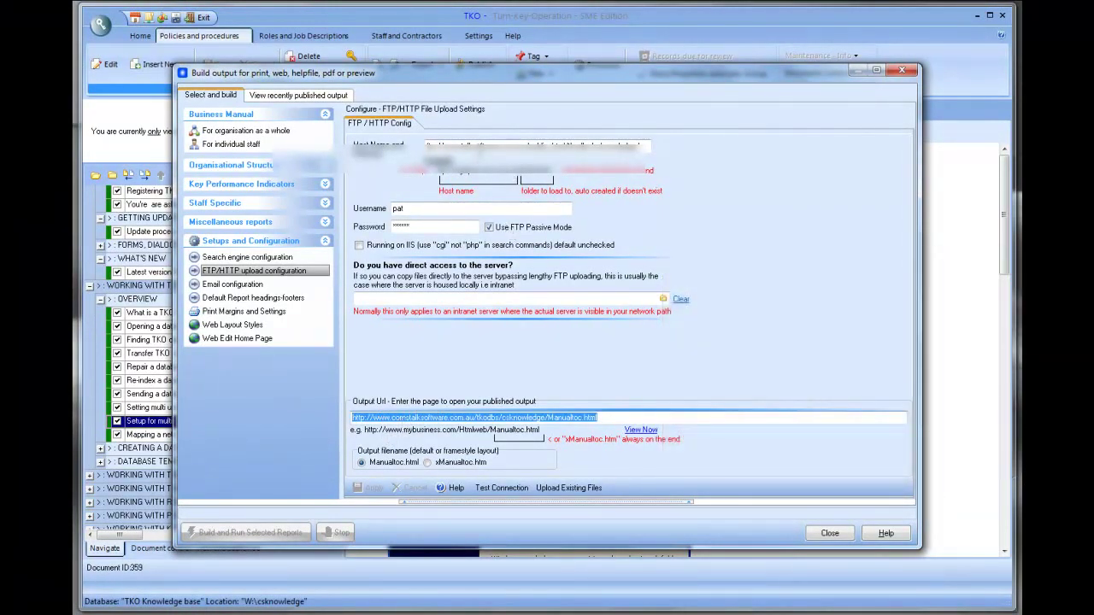
{"action": "left_click", "coordinate": [502, 152]}
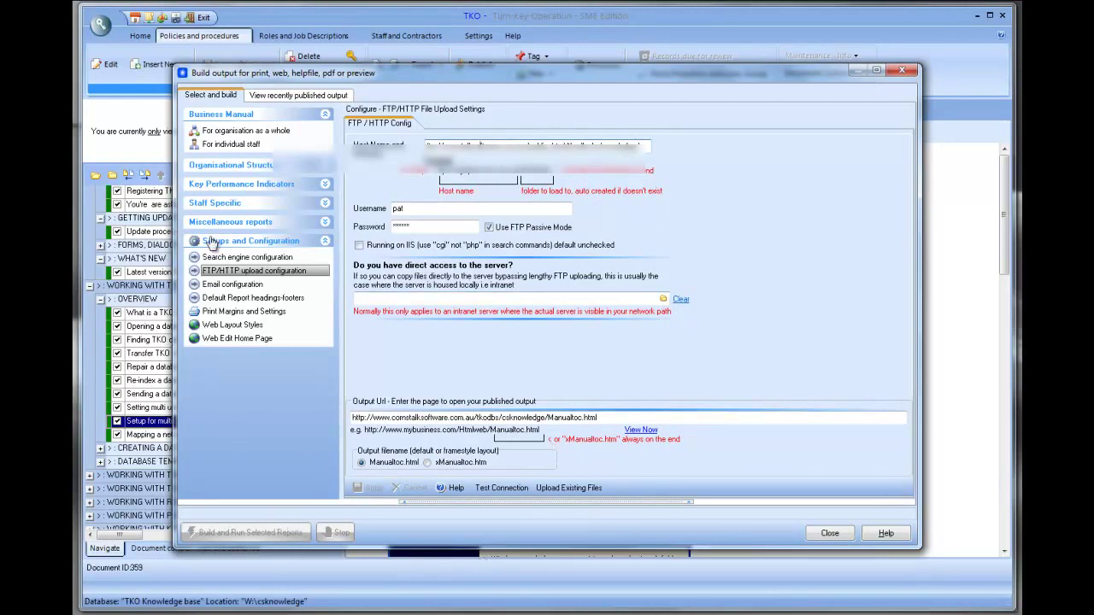
{"action": "left_click", "coordinate": [256, 131]}
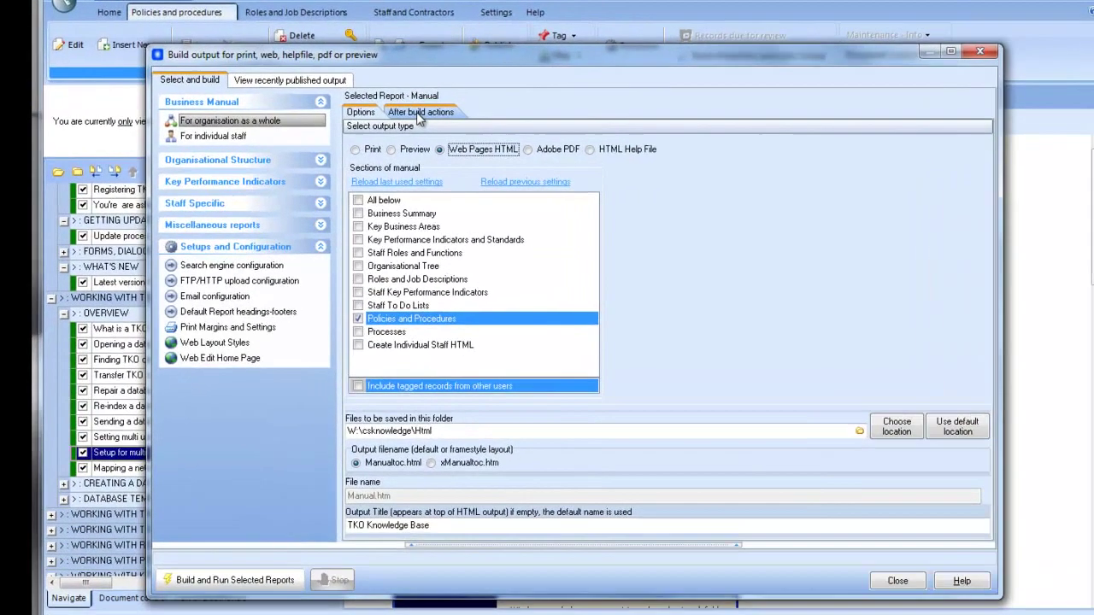
{"action": "left_click", "coordinate": [412, 123]}
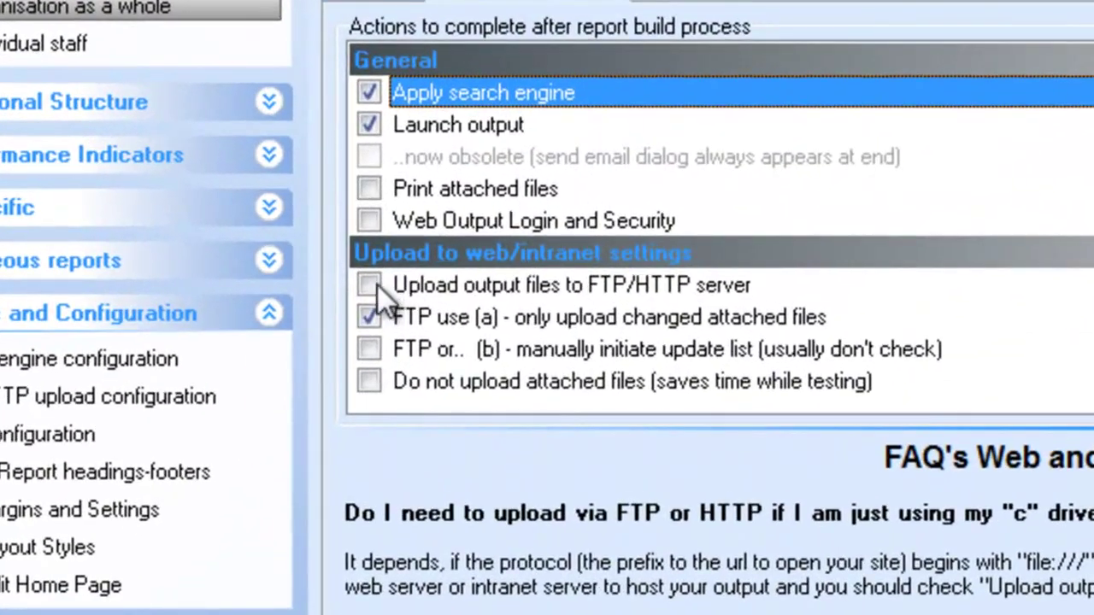
{"action": "left_click", "coordinate": [372, 286]}
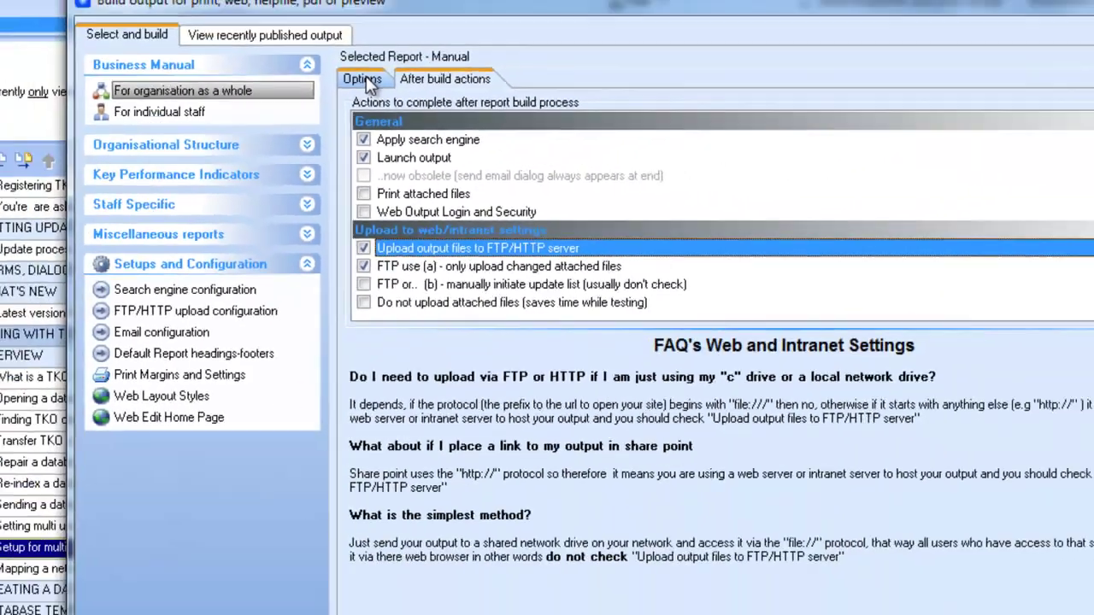
{"action": "left_click", "coordinate": [359, 123]}
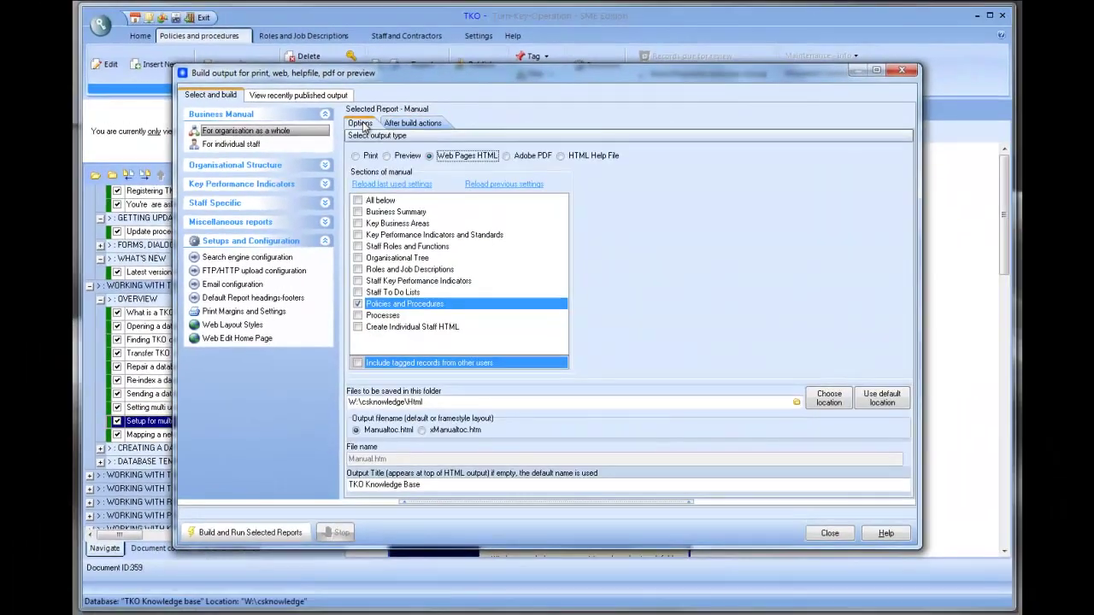
- Build the manual, confirm uploading the 3,136.83k of files, and run a test upload first
{"action": "left_click", "coordinate": [239, 533]}
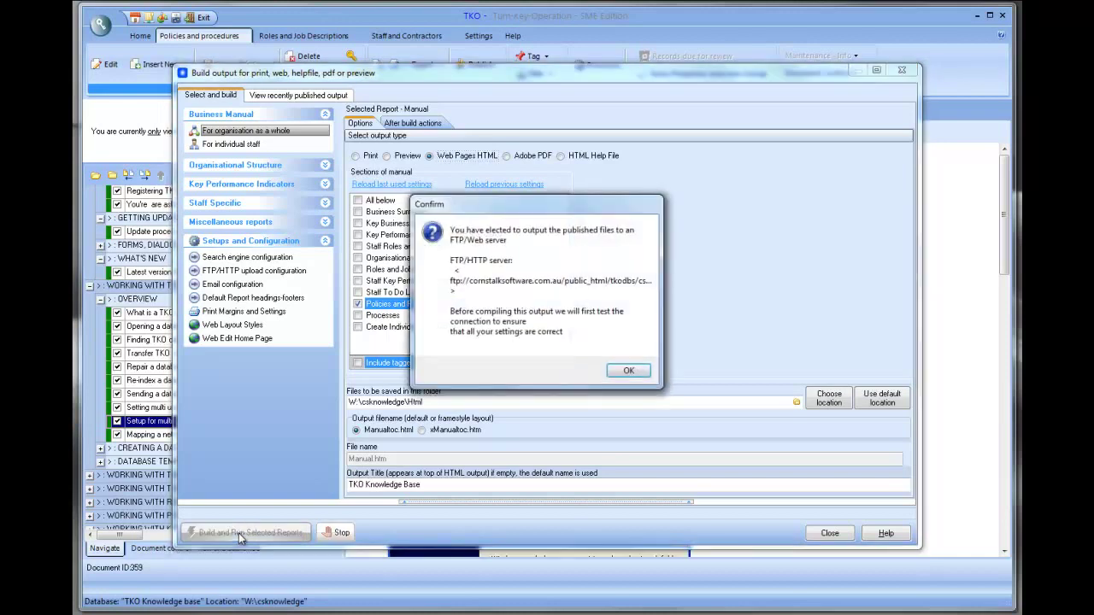
{"action": "left_click", "coordinate": [628, 374]}
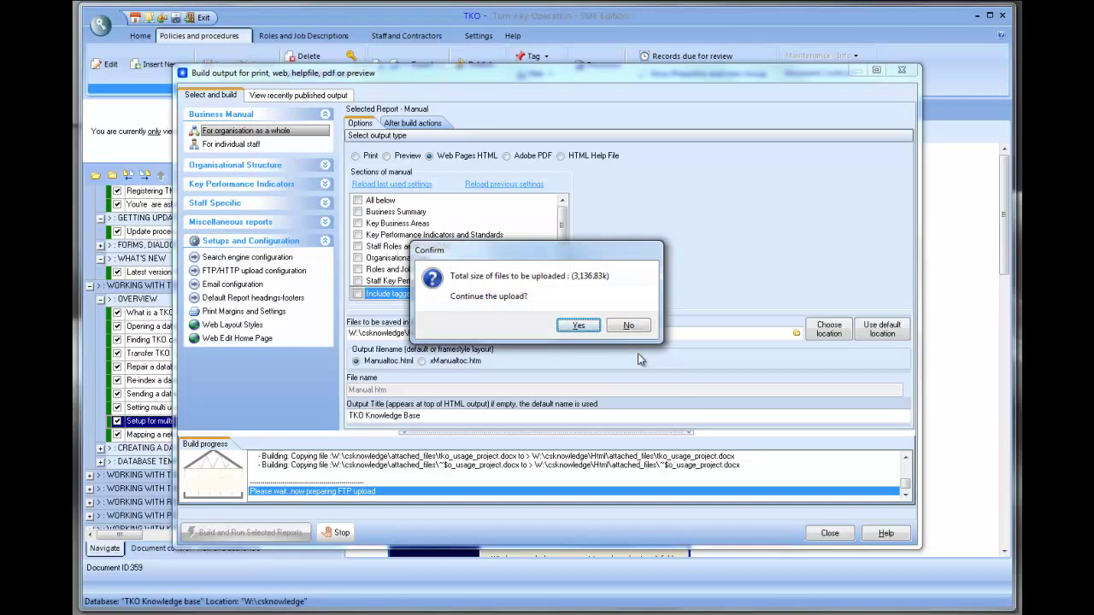
{"action": "left_click", "coordinate": [579, 328]}
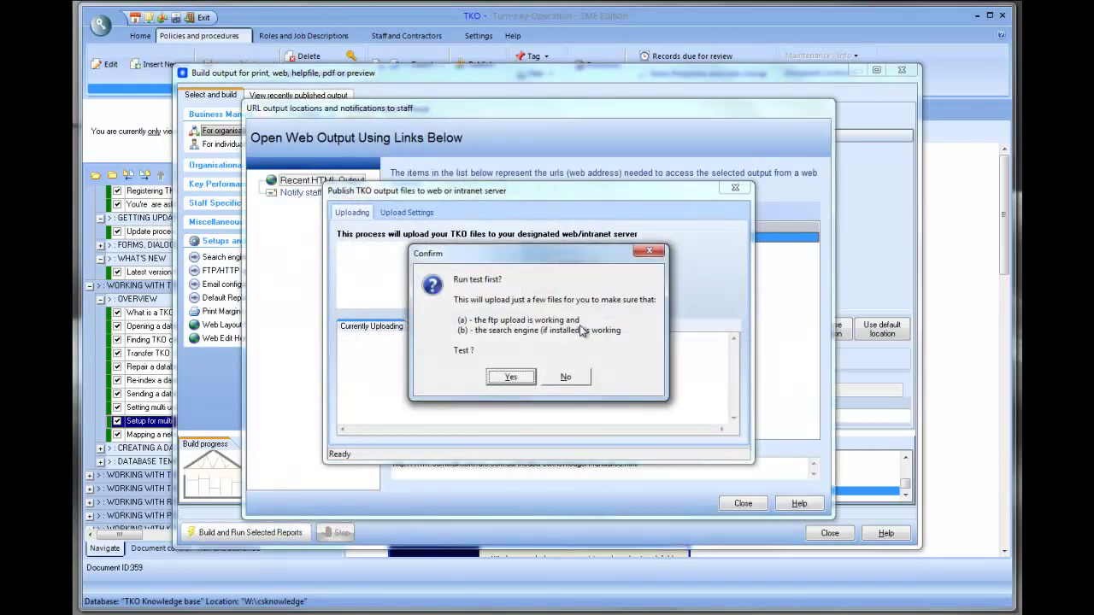
{"action": "left_click", "coordinate": [512, 378]}
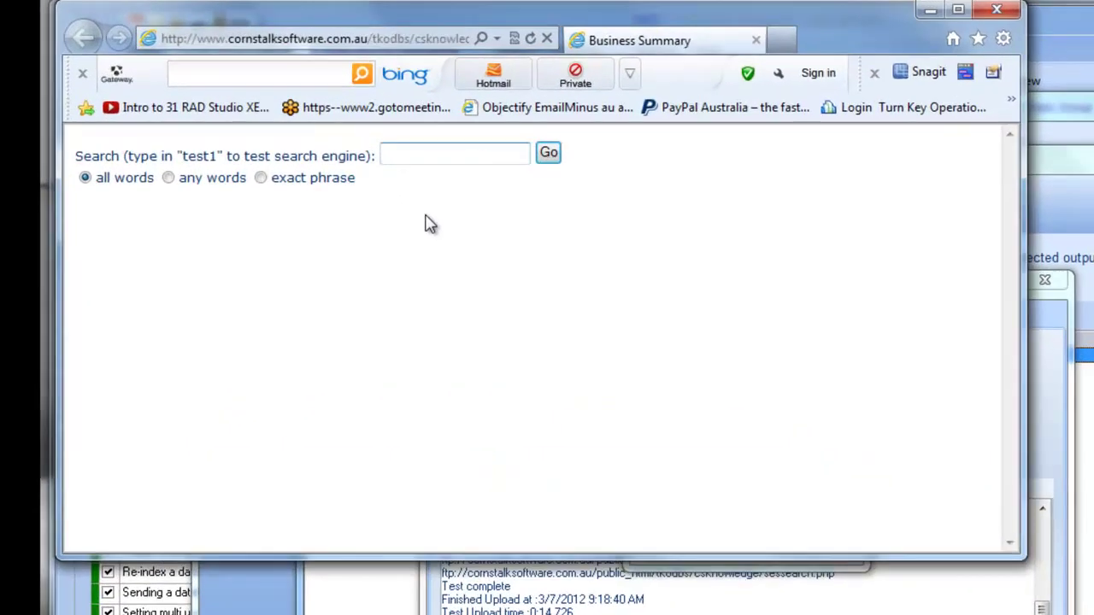
- Search the uploaded site for 'test1' to confirm the search engine is working
{"action": "type", "text": "test"}
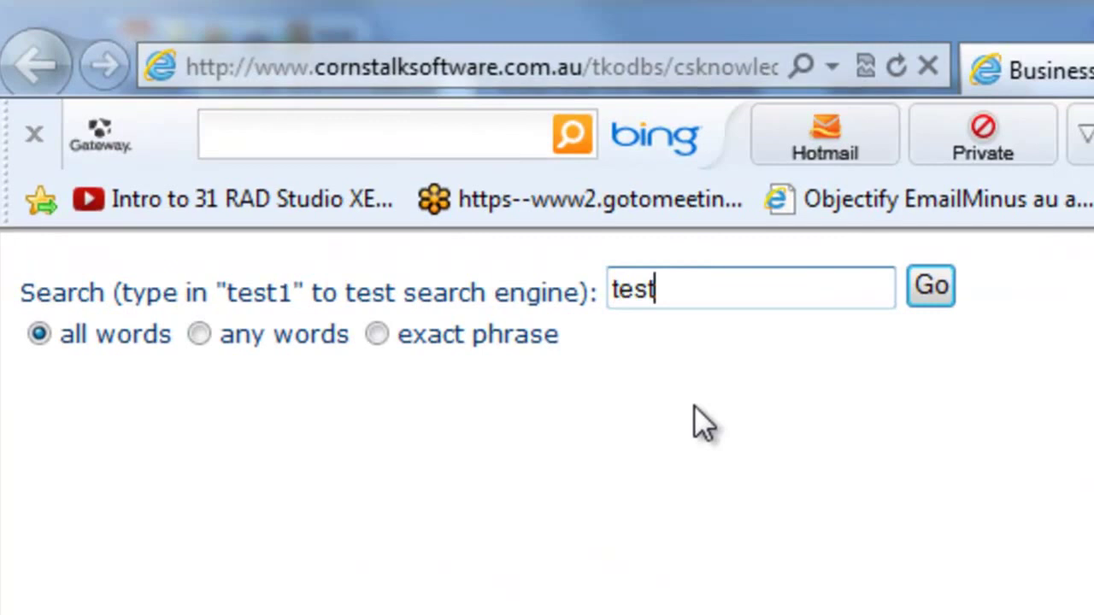
{"action": "type", "text": "1"}
{"action": "left_click", "coordinate": [933, 288]}
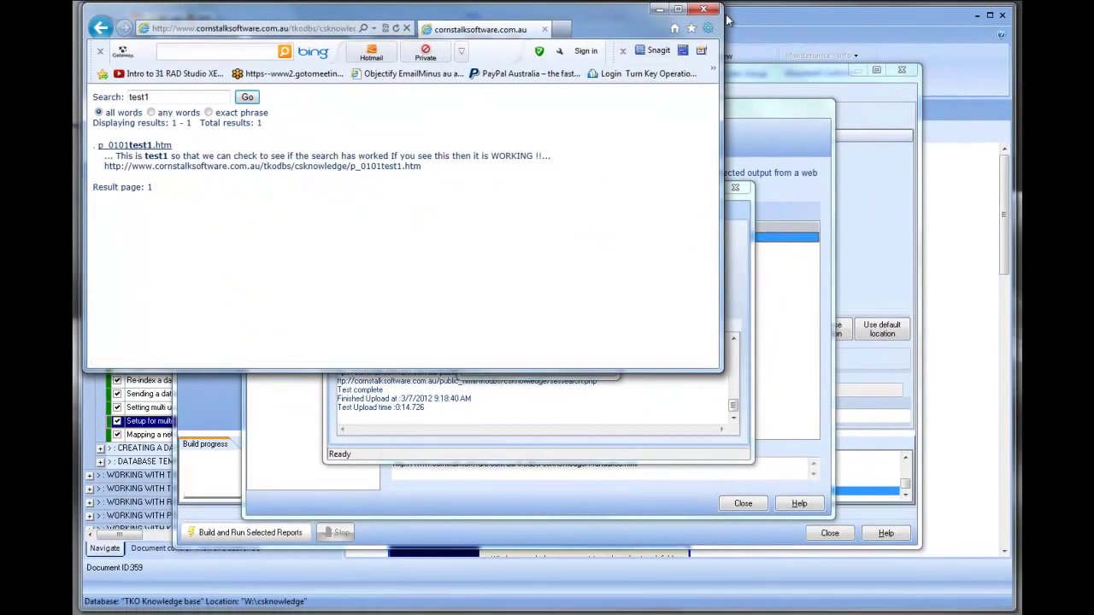
- Close the test browser and accept the results so all files finish uploading
{"action": "left_click", "coordinate": [717, 11]}
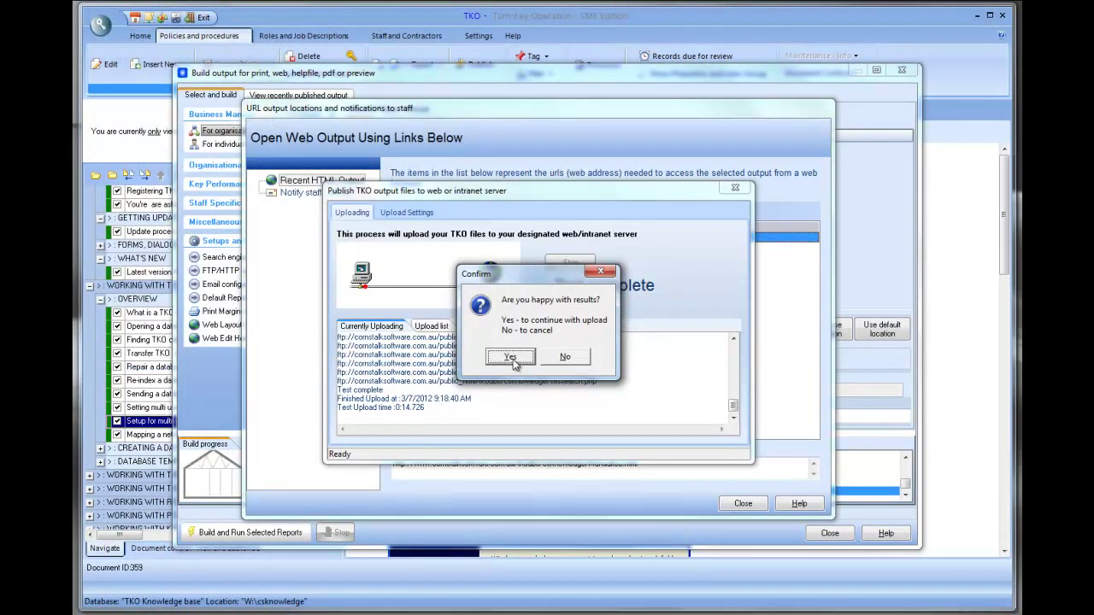
{"action": "left_click", "coordinate": [511, 358]}
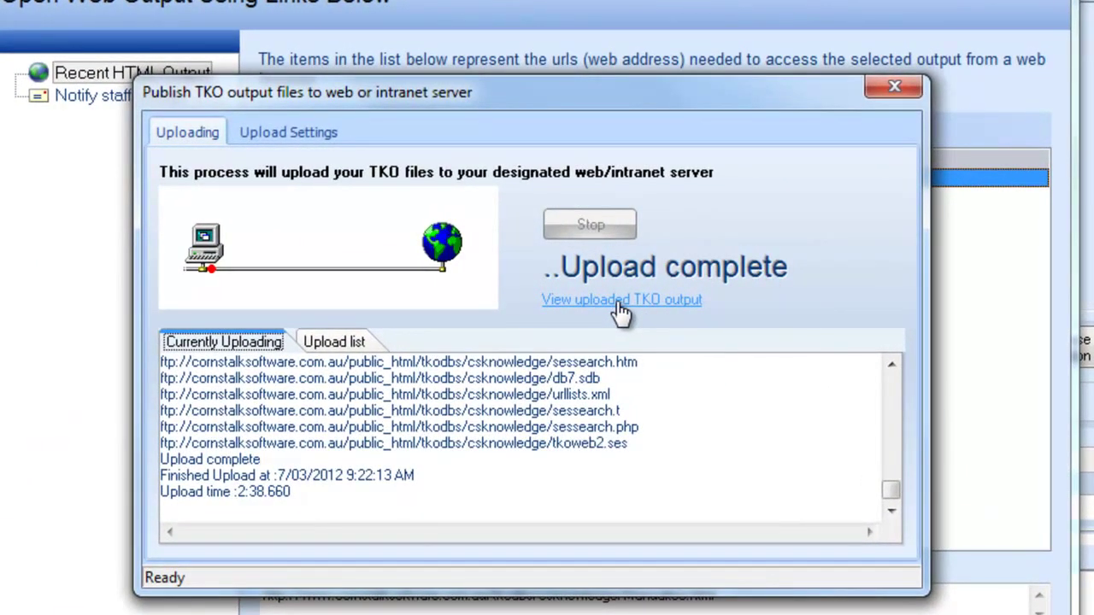
- Open the online knowledge base and browse the Welcome chapter's Overview and Fixes pages
{"action": "left_click", "coordinate": [622, 299]}
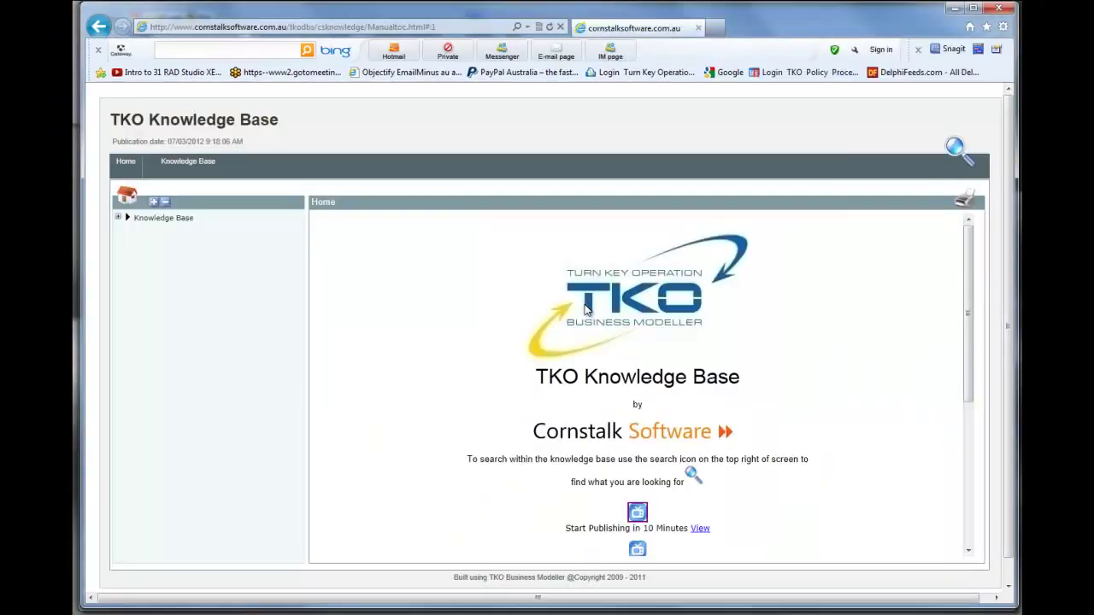
{"action": "left_click", "coordinate": [120, 218]}
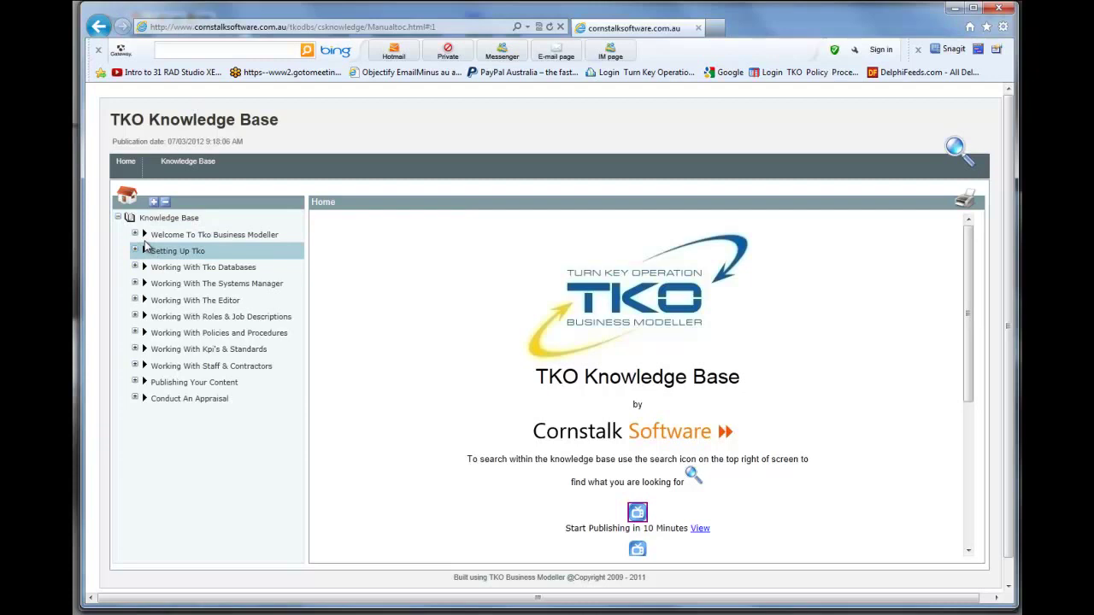
{"action": "left_click", "coordinate": [135, 234]}
{"action": "left_click", "coordinate": [184, 250]}
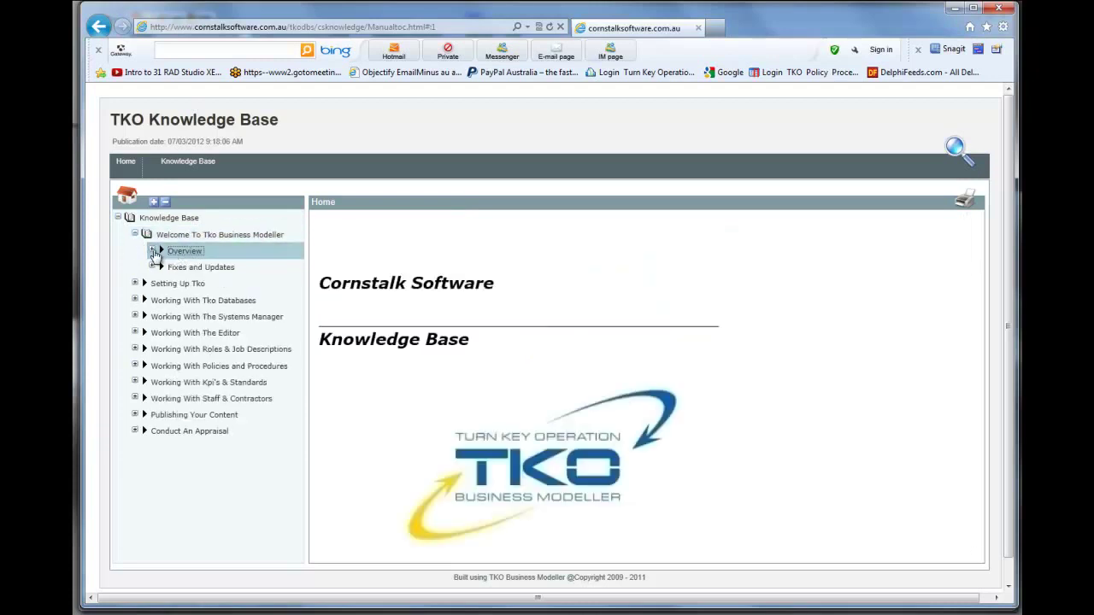
{"action": "left_click", "coordinate": [151, 250]}
{"action": "left_click", "coordinate": [218, 267]}
{"action": "left_click", "coordinate": [213, 282]}
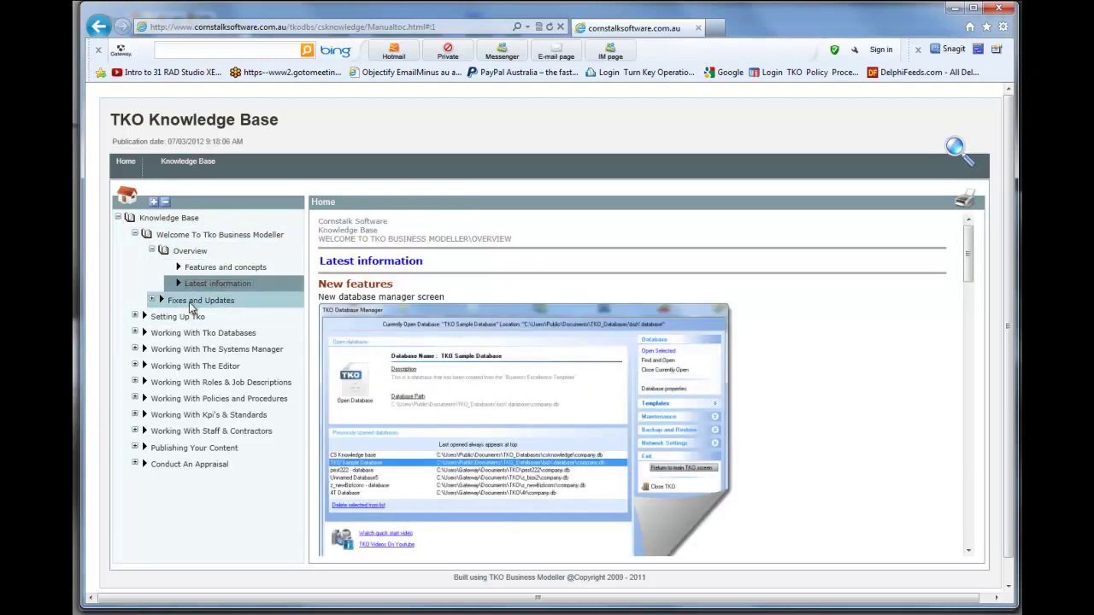
{"action": "left_click", "coordinate": [193, 302]}
{"action": "left_click", "coordinate": [152, 300]}
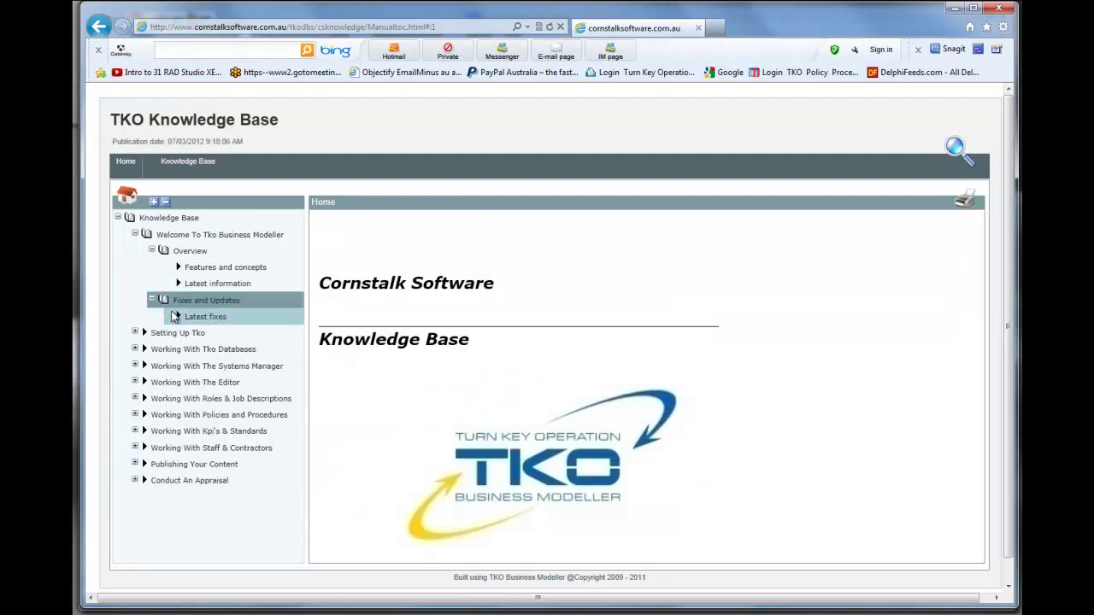
{"action": "left_click", "coordinate": [201, 317]}
- Open the Setting Up Tko installation pages through to Registering TKO
{"action": "left_click", "coordinate": [135, 333]}
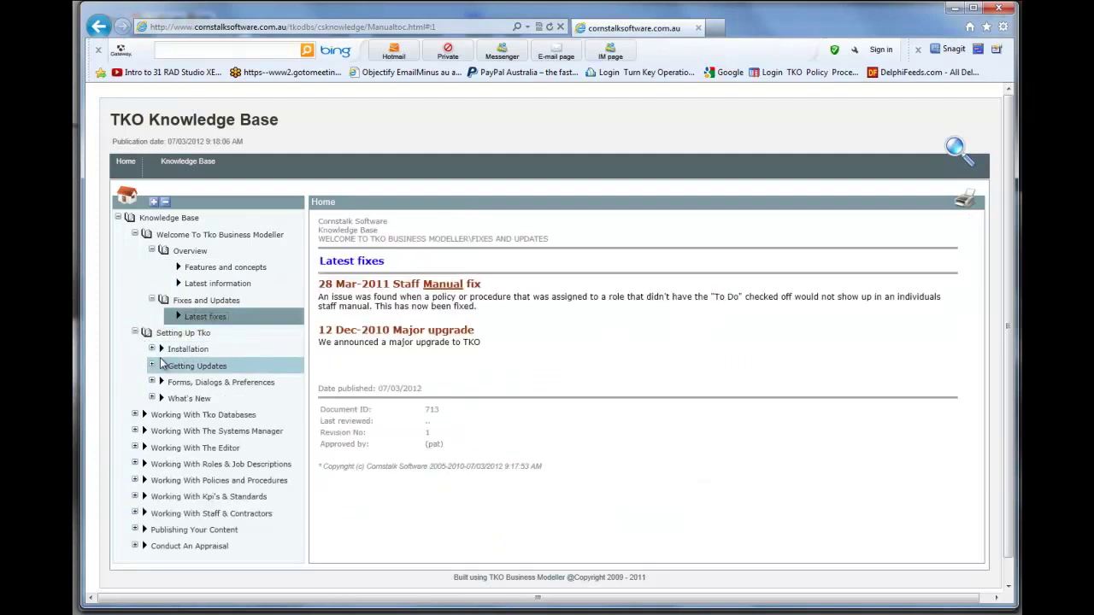
{"action": "left_click", "coordinate": [159, 349]}
{"action": "left_click", "coordinate": [153, 350]}
{"action": "left_click", "coordinate": [193, 369]}
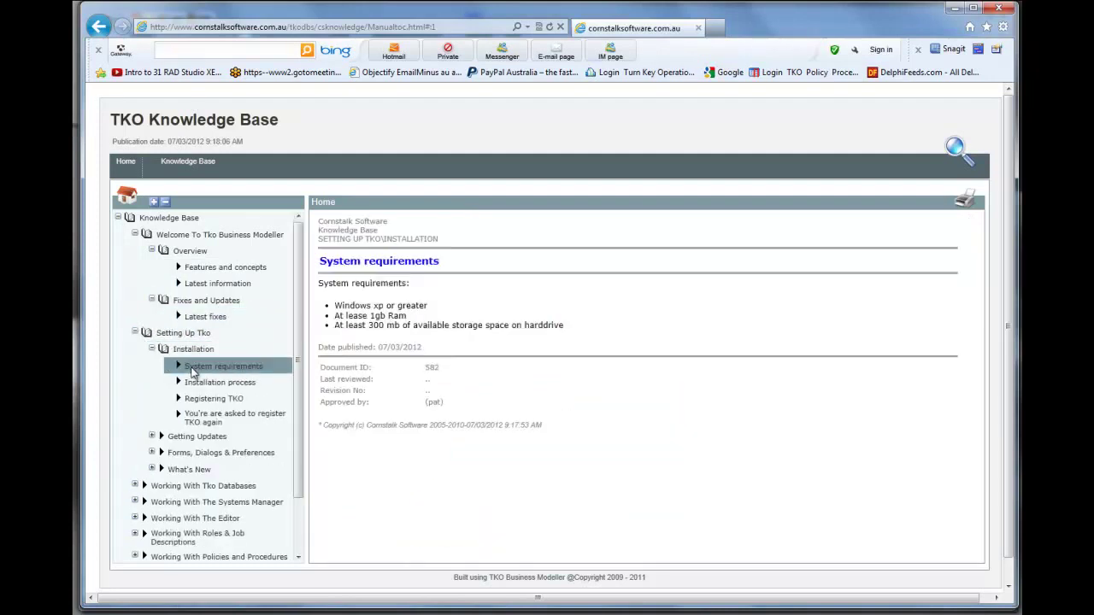
{"action": "left_click", "coordinate": [219, 383]}
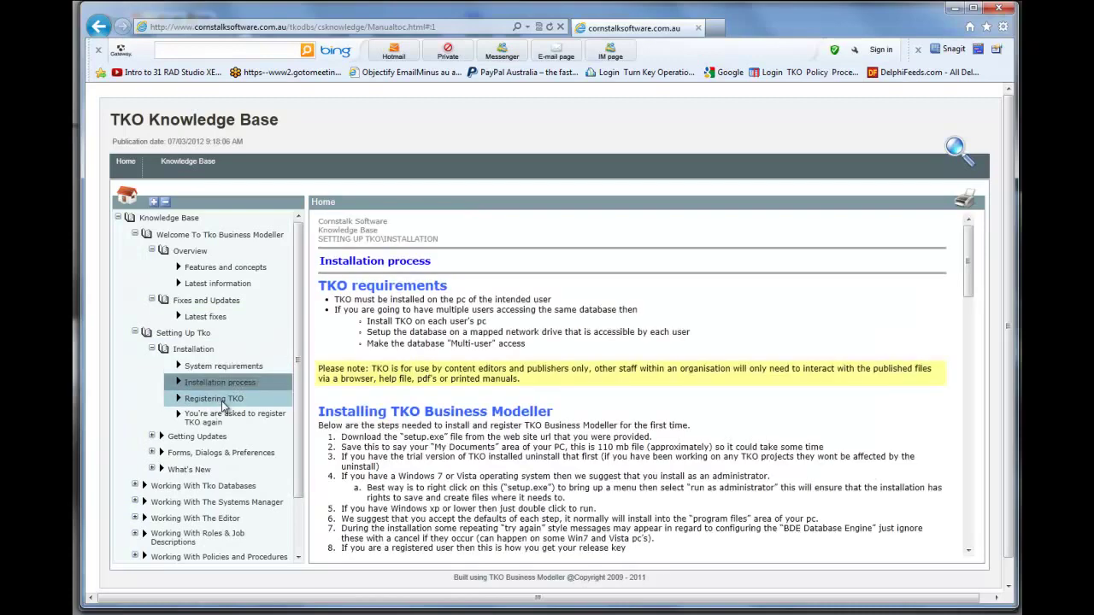
{"action": "left_click", "coordinate": [222, 402]}
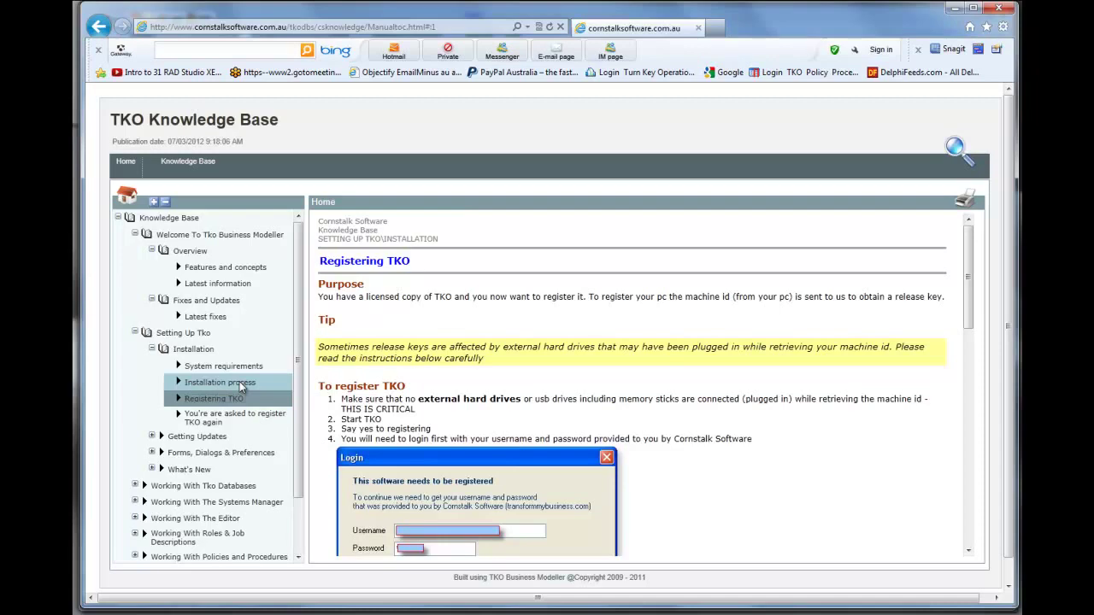
- Change the address to xManualtoc.htm and load that layout
{"action": "left_click", "coordinate": [367, 27]}
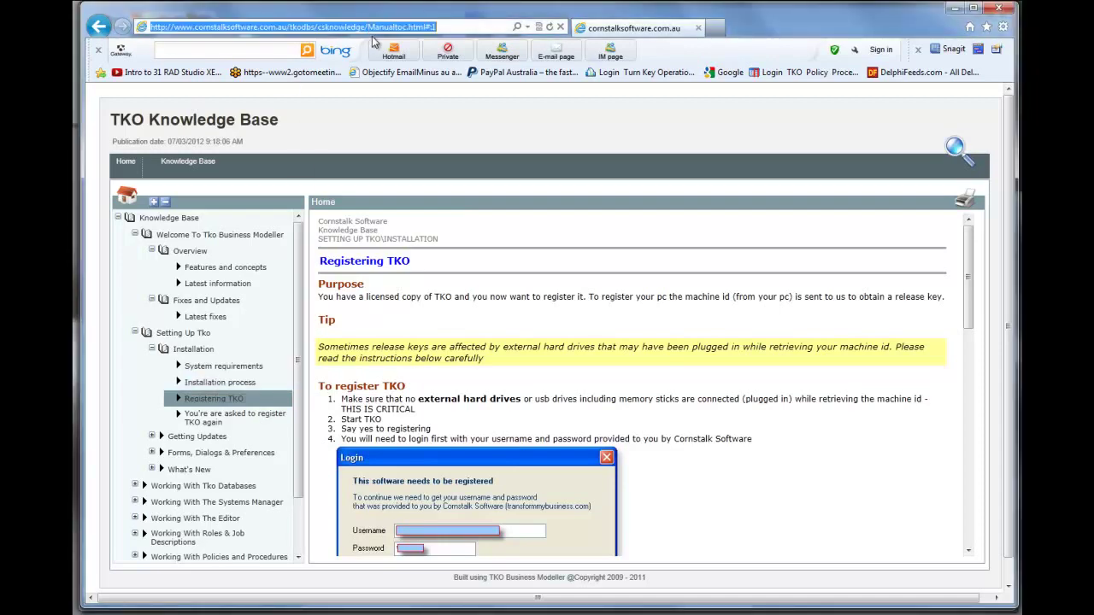
{"action": "left_click", "coordinate": [368, 27]}
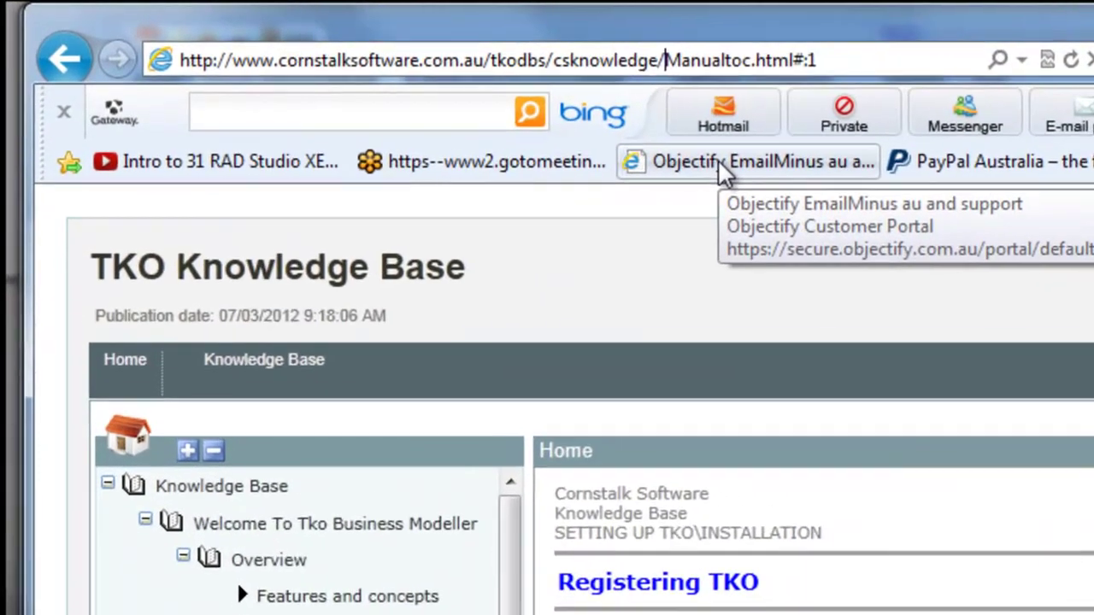
{"action": "type", "text": "x"}
{"action": "key", "text": "End"}
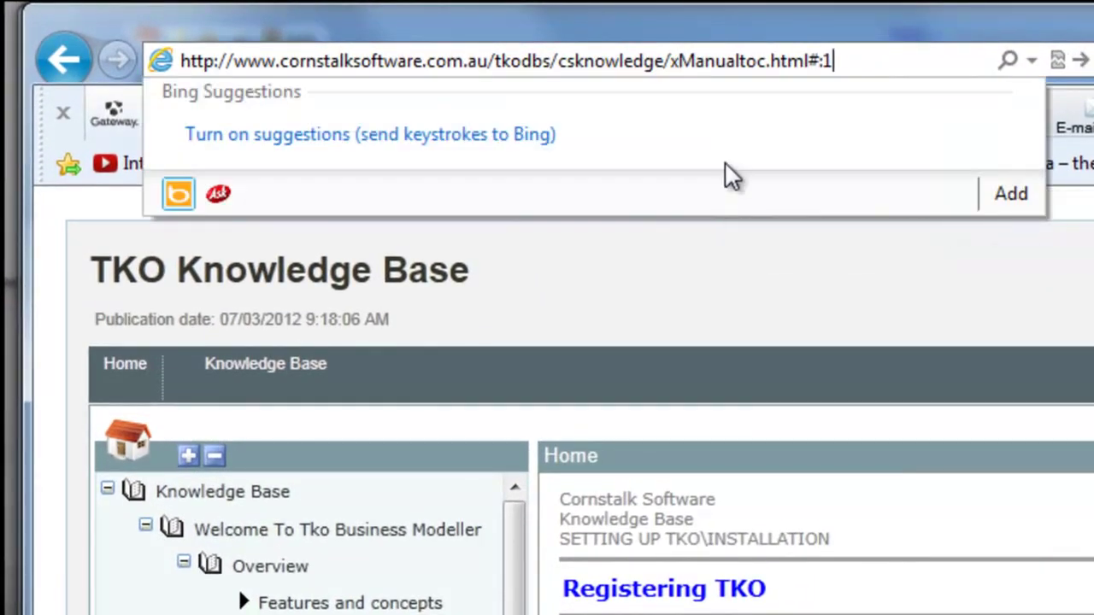
{"action": "key", "text": "BackSpace"}
{"action": "key", "text": "BackSpace"}
{"action": "key", "text": "Return"}
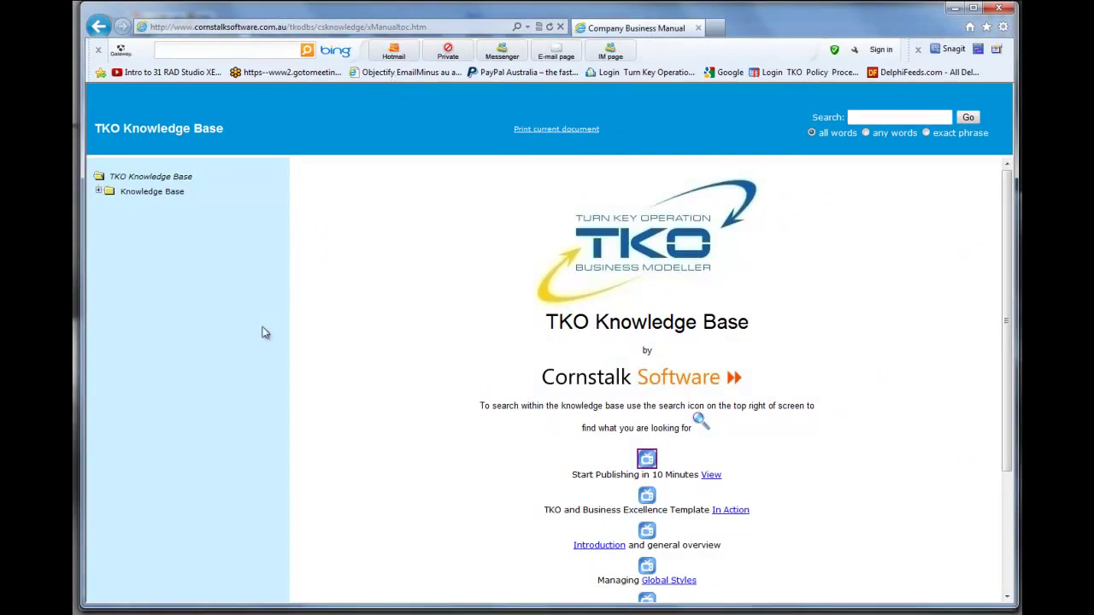
- Browse the Welcome chapter's Features and concepts, Latest information and Latest fixes pages
{"action": "left_click", "coordinate": [98, 191]}
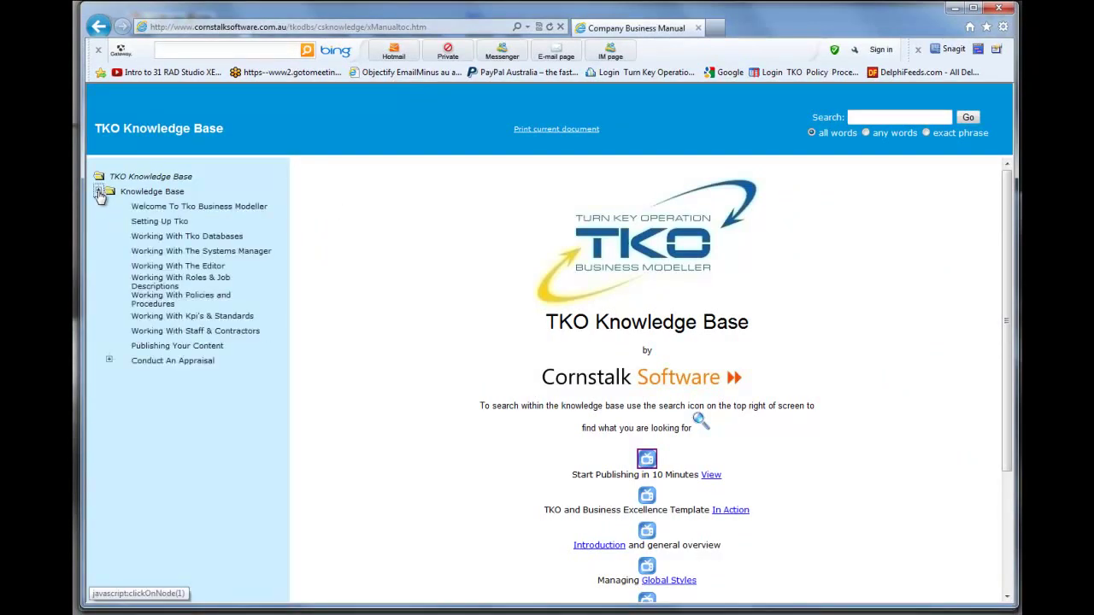
{"action": "left_click", "coordinate": [108, 206]}
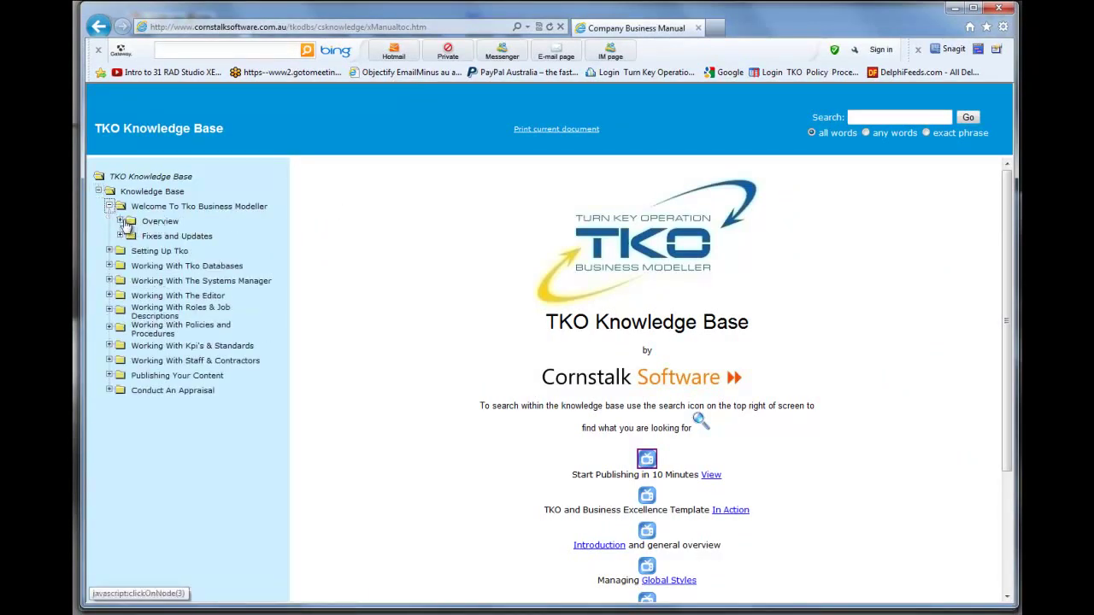
{"action": "left_click", "coordinate": [119, 220]}
{"action": "left_click", "coordinate": [192, 236]}
{"action": "left_click", "coordinate": [182, 250]}
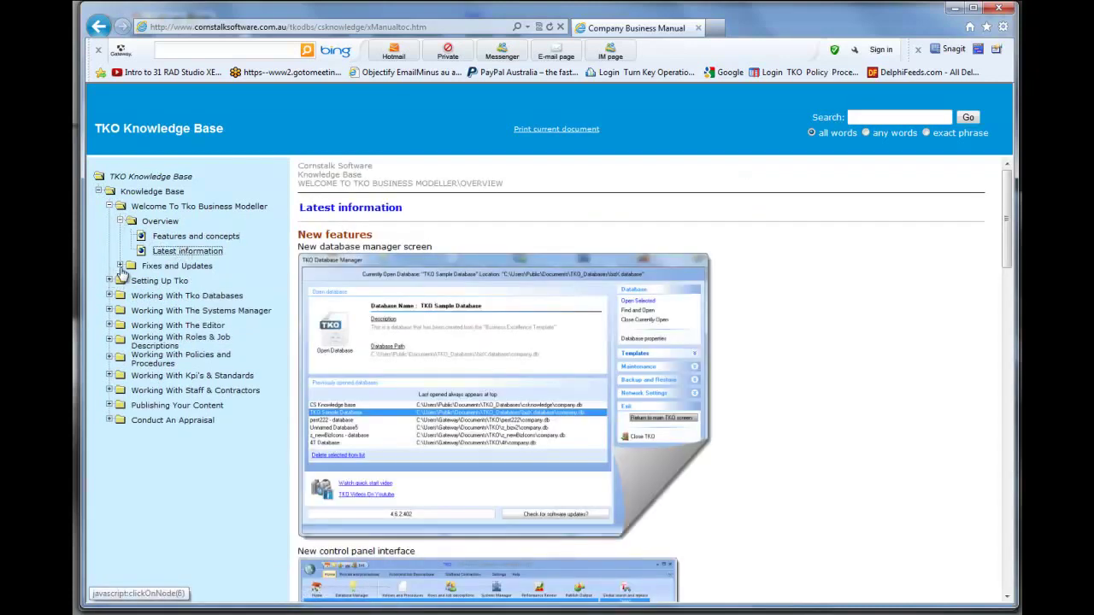
{"action": "left_click", "coordinate": [120, 265]}
{"action": "left_click", "coordinate": [168, 282]}
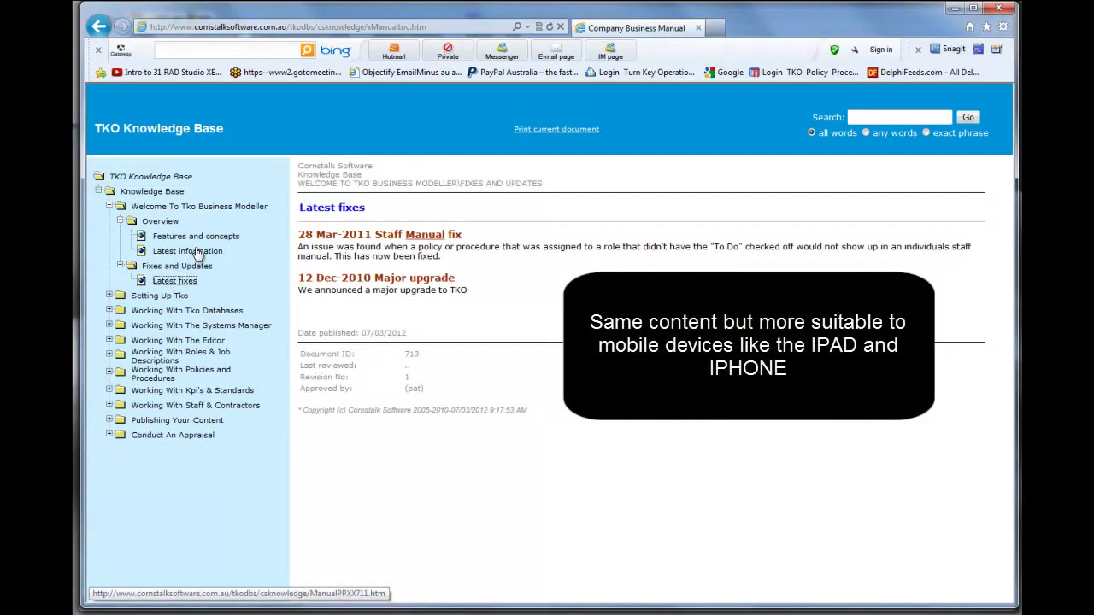
- Browse the Setting Up Tko installation pages, then revisit Latest information and Features and concepts
{"action": "left_click", "coordinate": [108, 296]}
{"action": "left_click", "coordinate": [121, 311]}
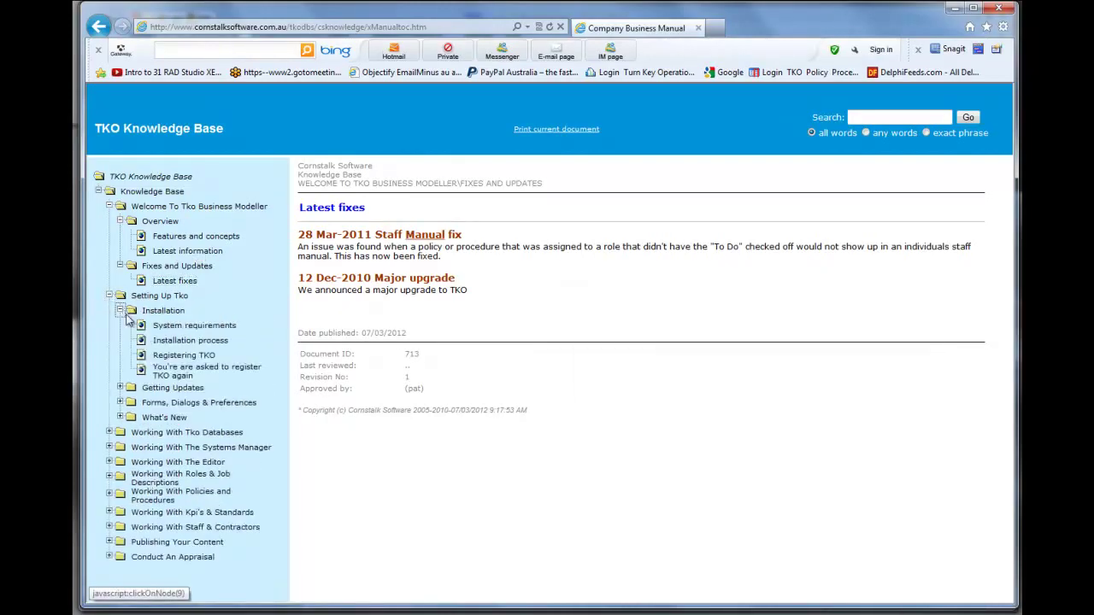
{"action": "left_click", "coordinate": [181, 327]}
{"action": "left_click", "coordinate": [187, 341]}
{"action": "left_click", "coordinate": [184, 356]}
{"action": "left_click", "coordinate": [183, 370]}
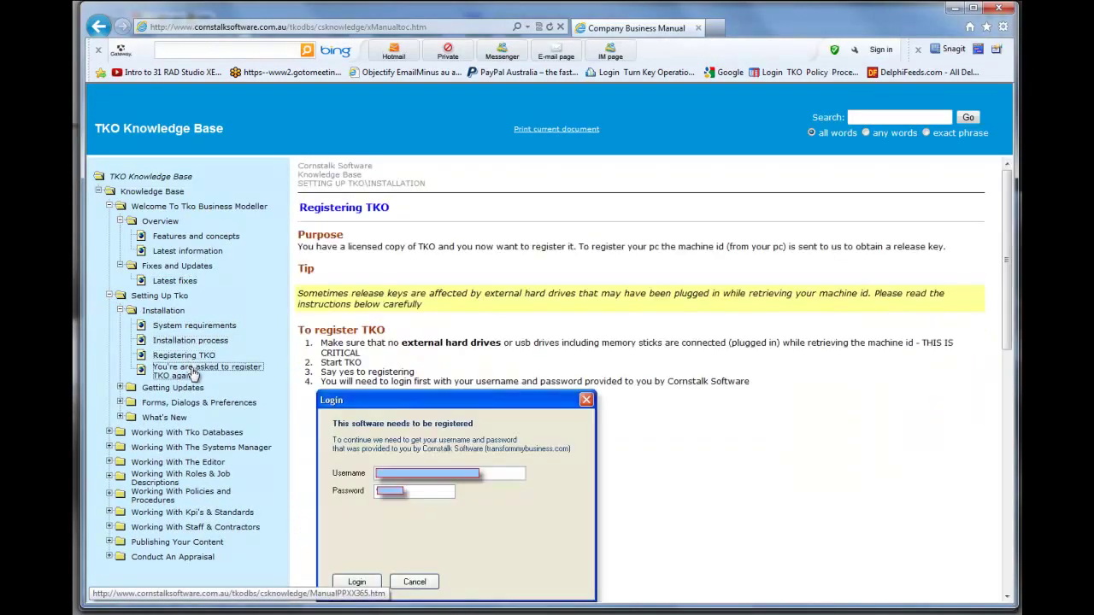
{"action": "left_click", "coordinate": [212, 251]}
{"action": "left_click", "coordinate": [209, 238]}
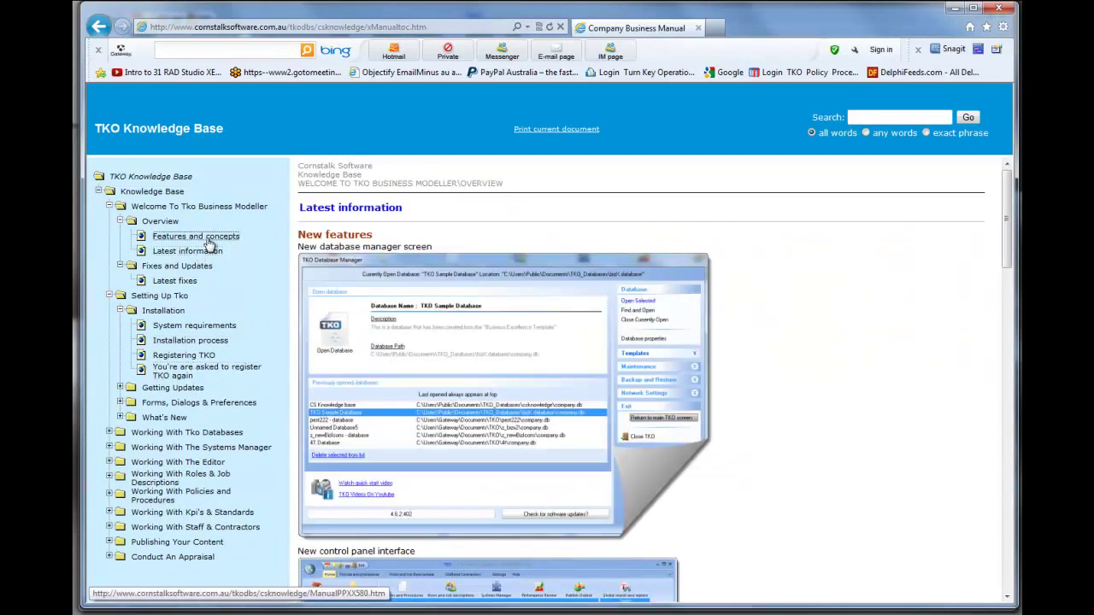
- Return to the TKO Knowledge Base home page
{"action": "left_click", "coordinate": [378, 29]}
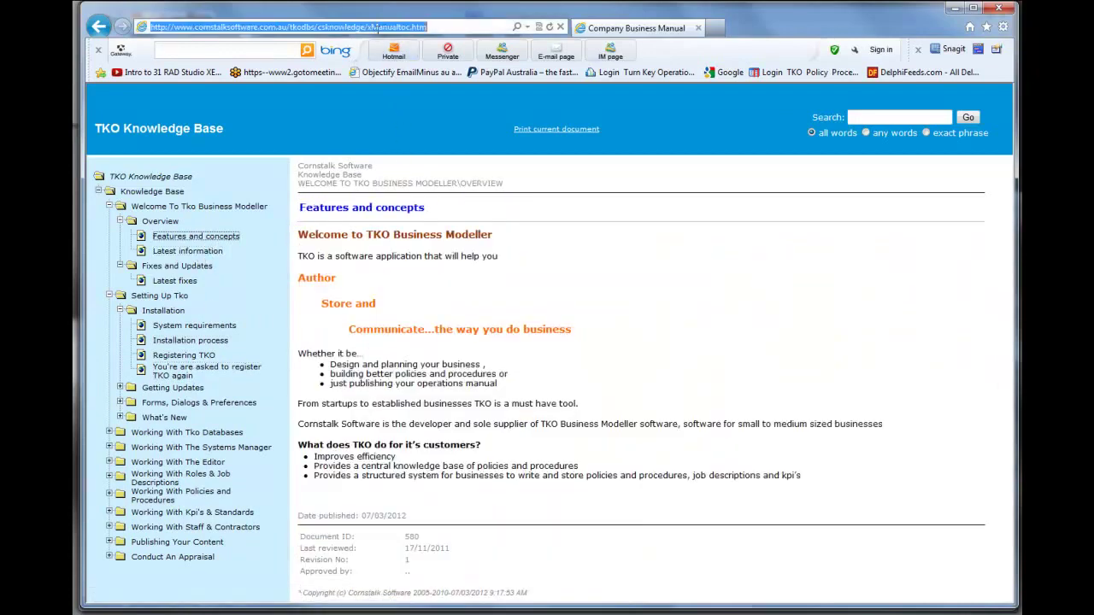
{"action": "left_click", "coordinate": [372, 26]}
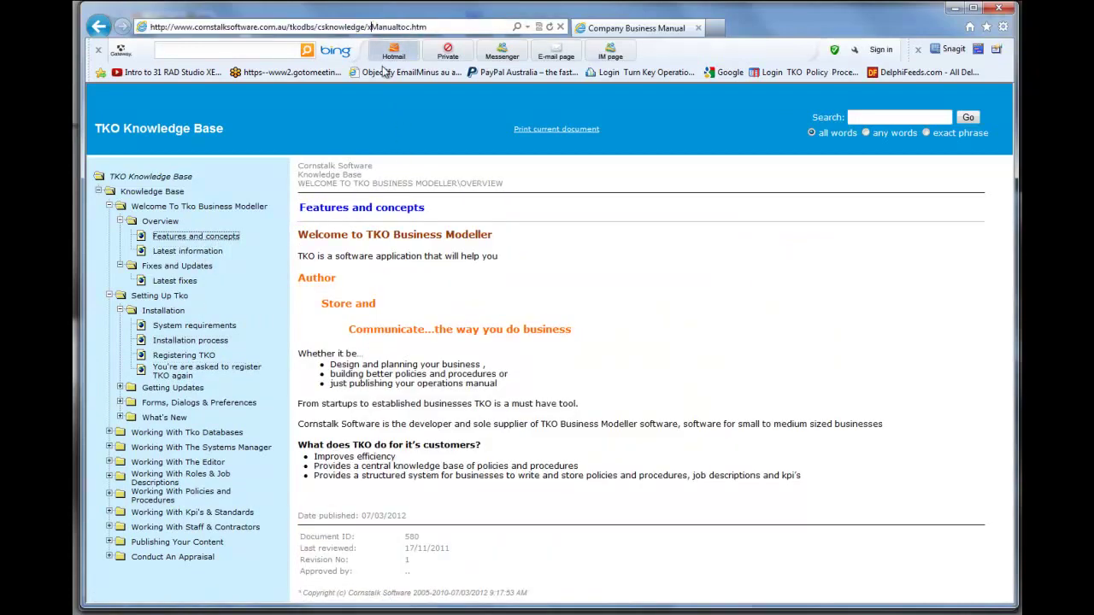
{"action": "left_click", "coordinate": [440, 28]}
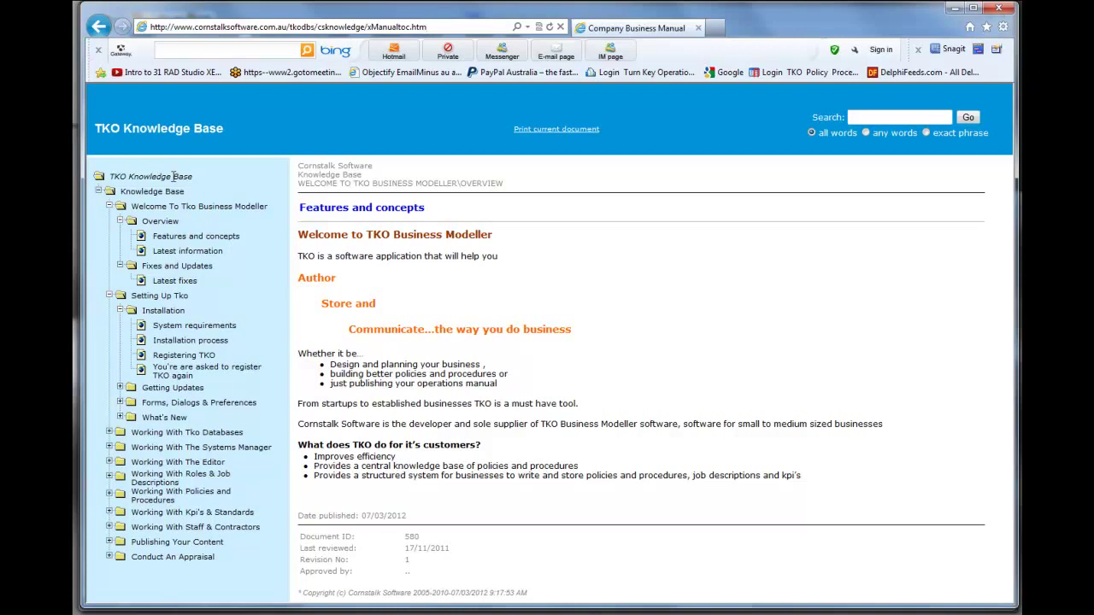
{"action": "left_click", "coordinate": [173, 176]}
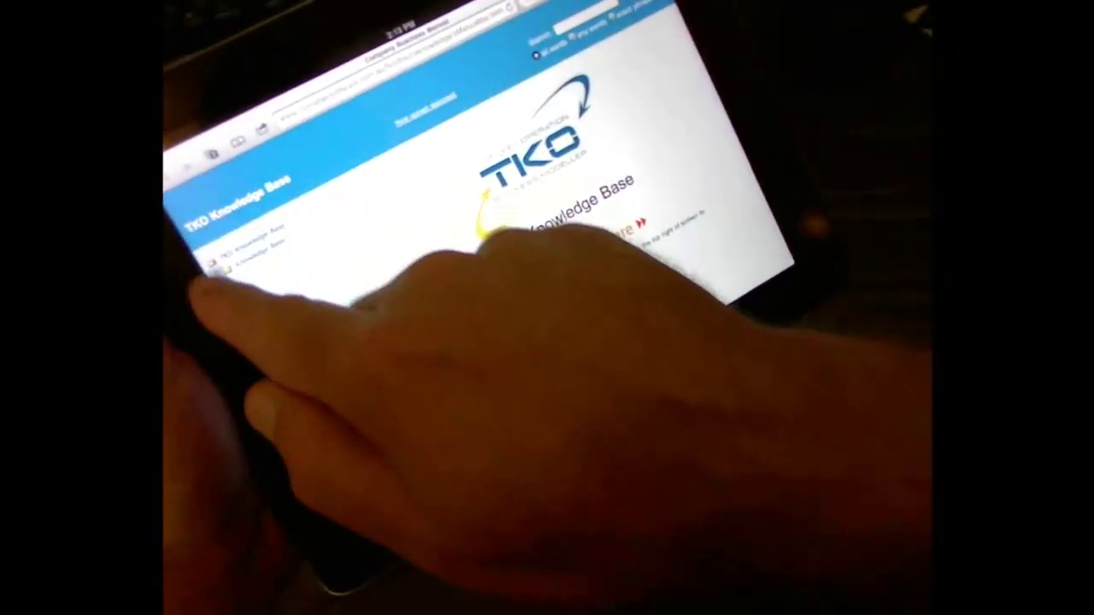
- Open the Latest information page from the Welcome section of the iPad topic tree
{"action": "left_click", "coordinate": [256, 285]}
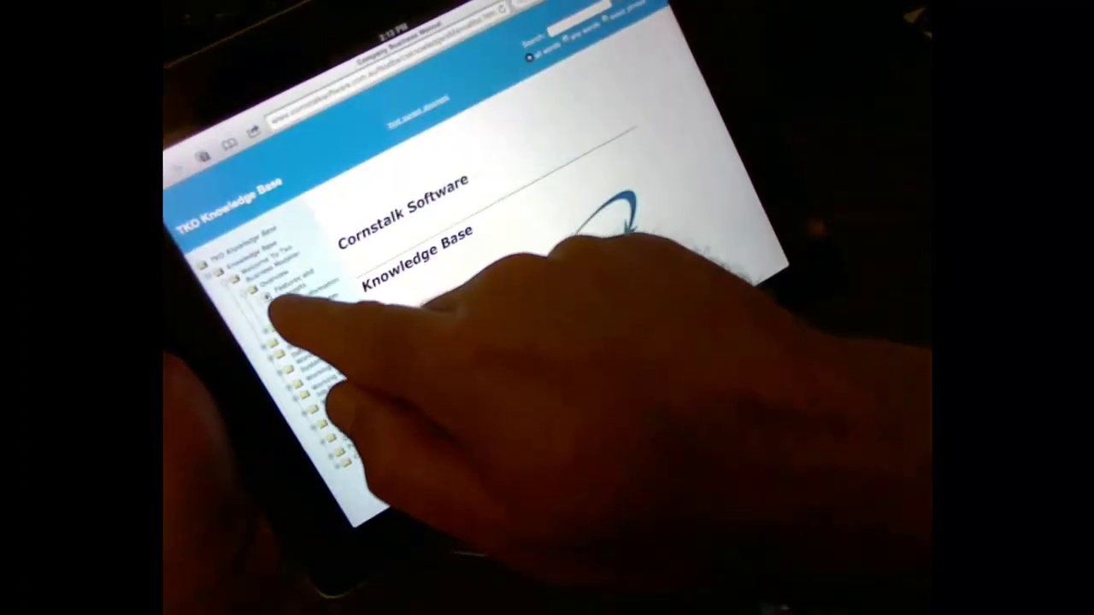
- Open Latest information from the sidebar tree and touch its New features screenshots on the iPad
{"action": "left_click", "coordinate": [286, 308]}
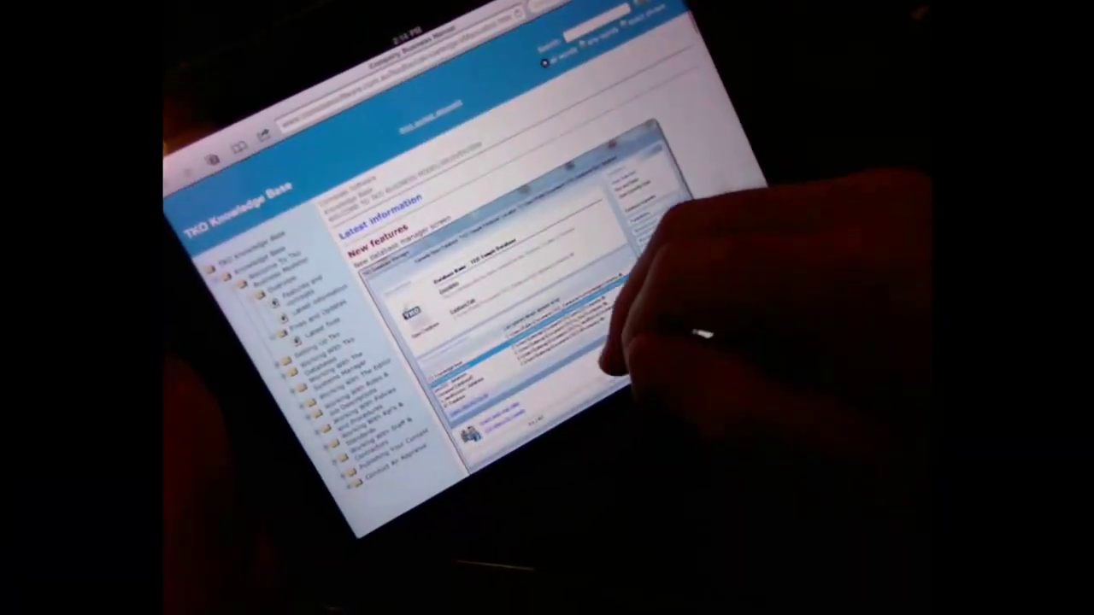
{"action": "left_click", "coordinate": [671, 287]}
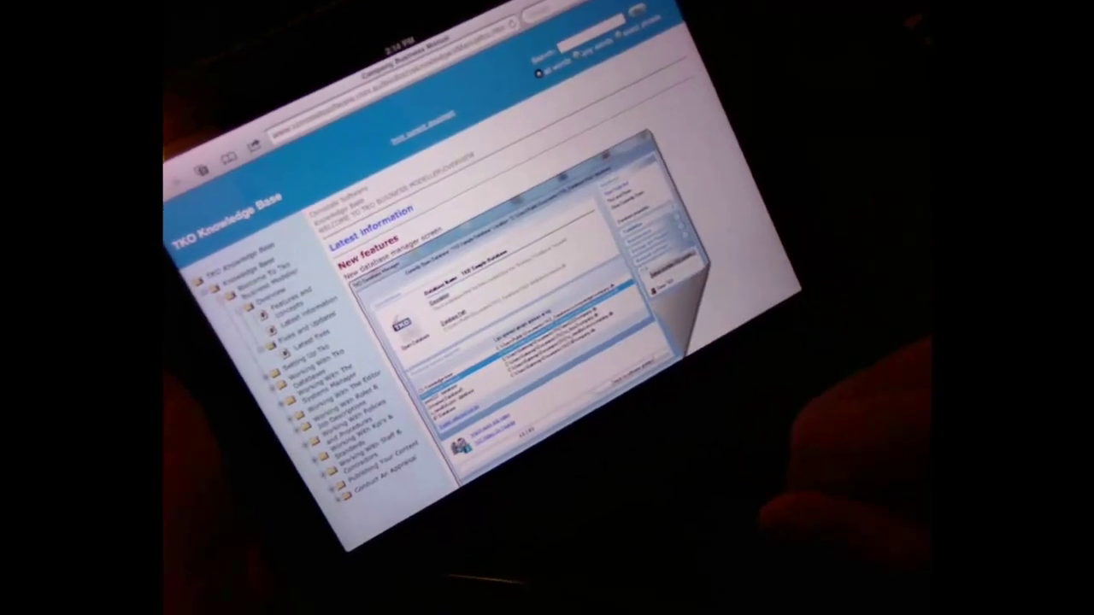
{"action": "left_click", "coordinate": [666, 342]}
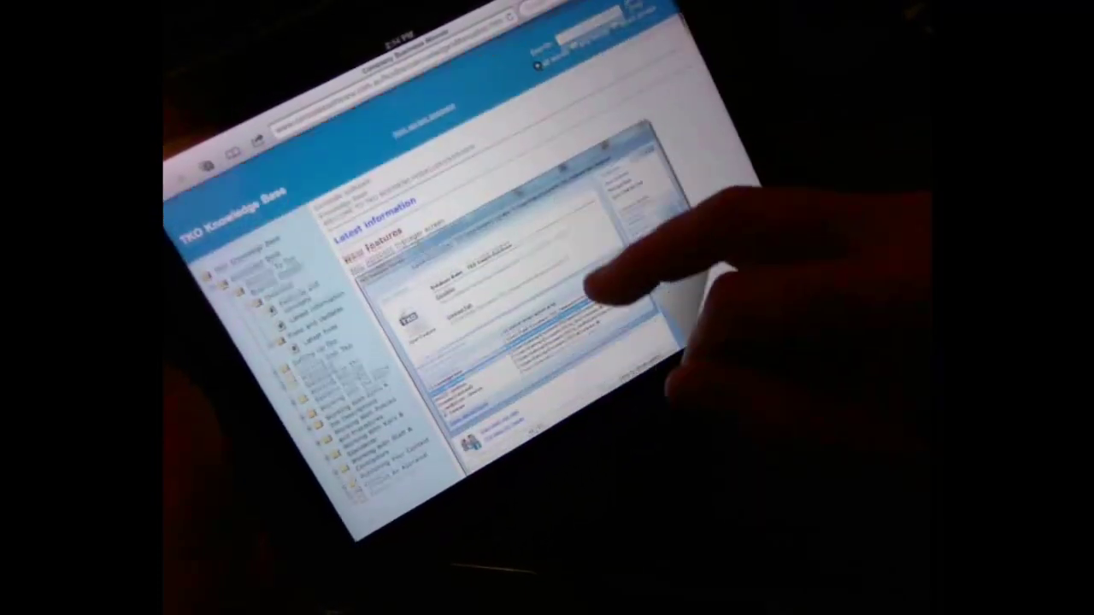
{"action": "left_click", "coordinate": [594, 295]}
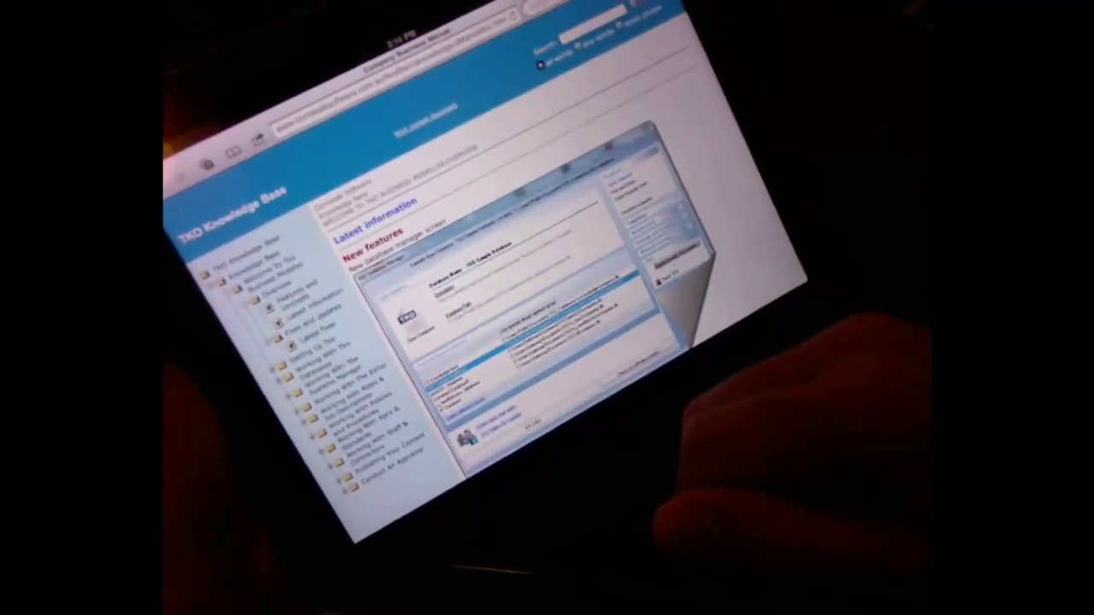